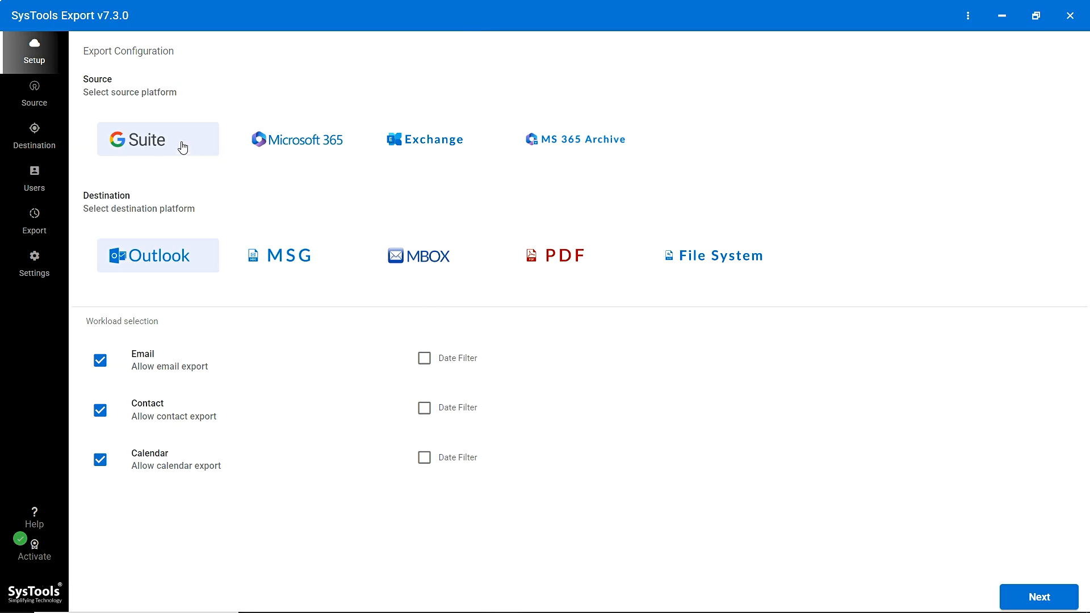
- Try Microsoft 365, Exchange and MS 365 Archive as the source platform, and return the source to G Suite
left_click(311, 145)
left_click(433, 146)
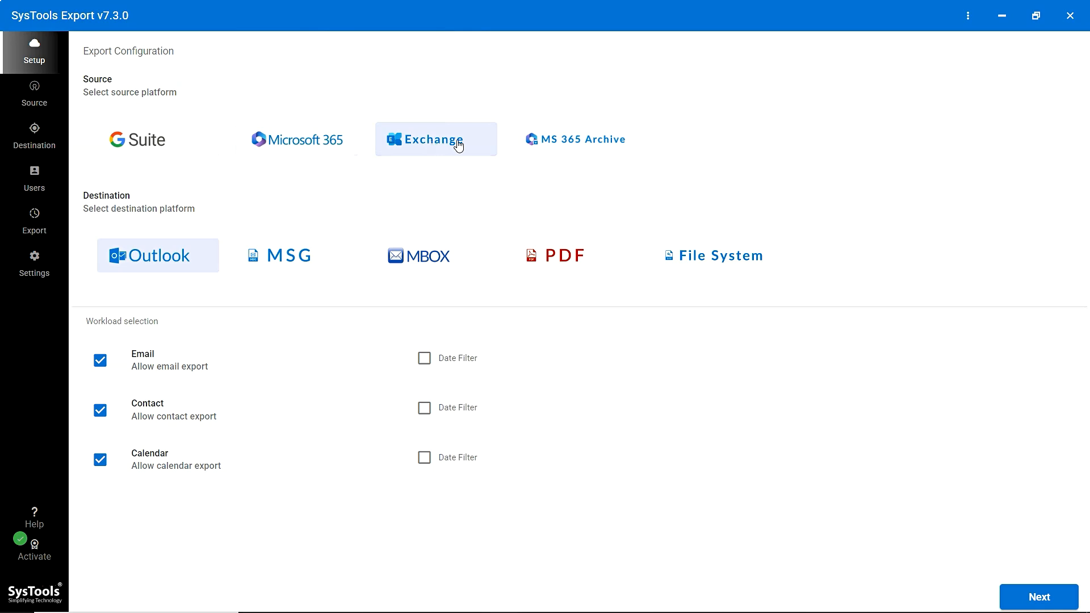
left_click(569, 142)
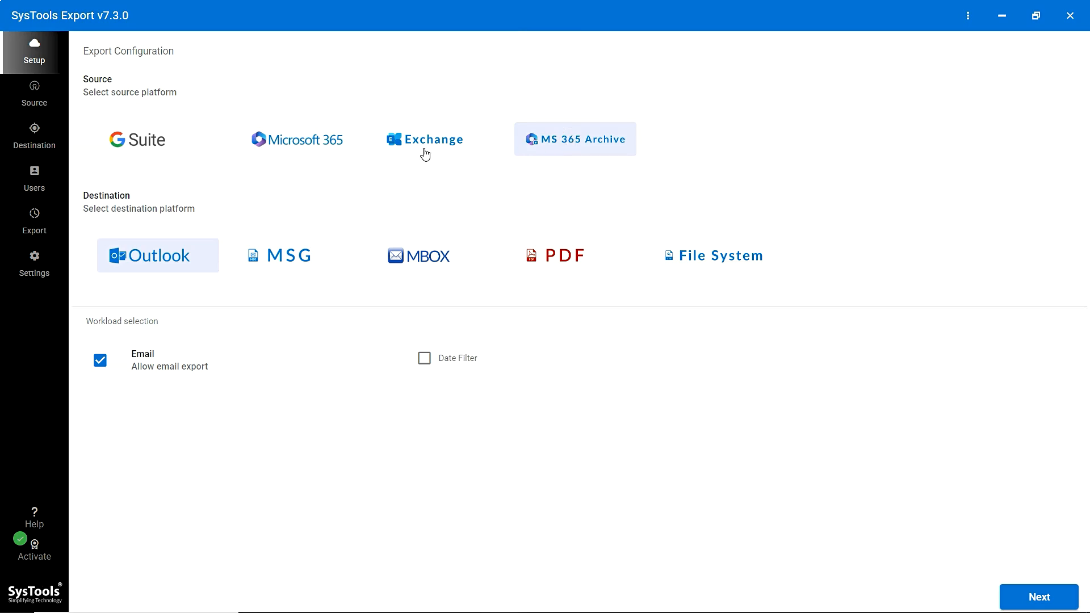
left_click(176, 145)
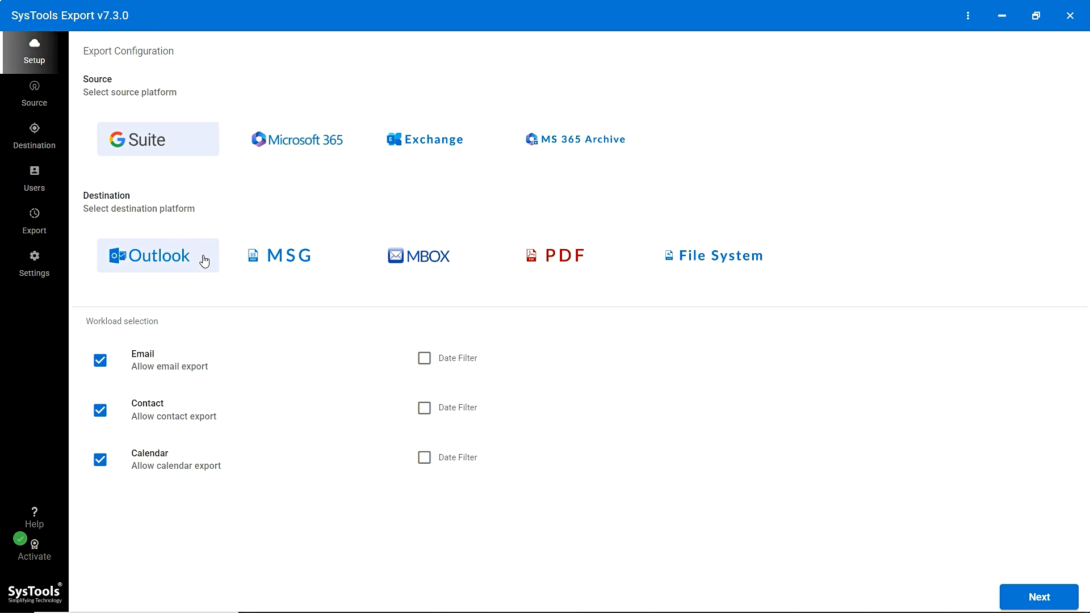
- Try the MSG, MBOX, PDF and File System destination options, and set the destination platform to MSG
left_click(327, 253)
left_click(441, 253)
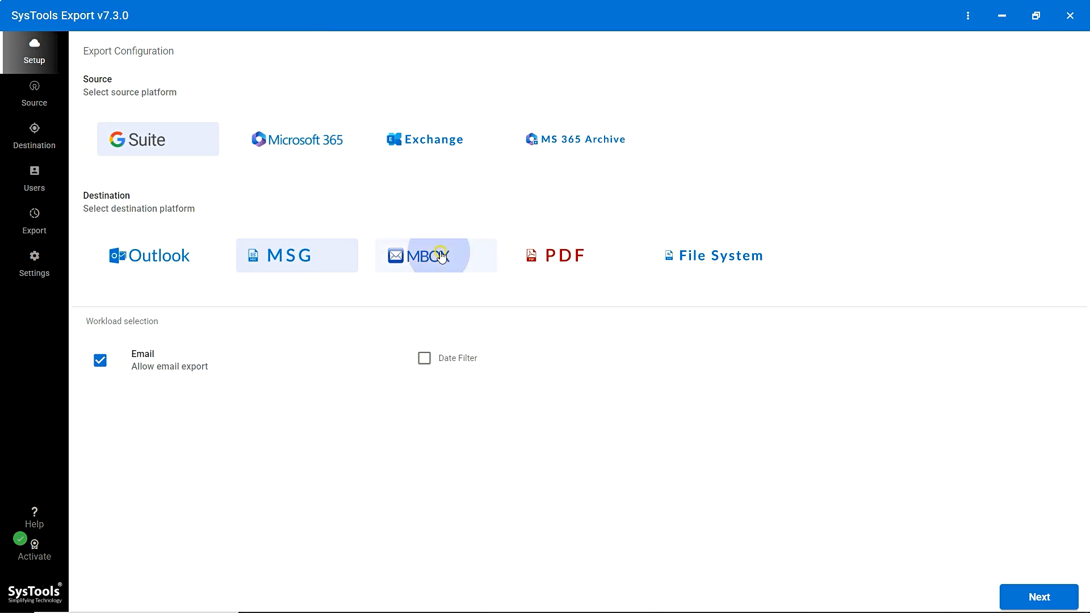
left_click(615, 253)
left_click(769, 252)
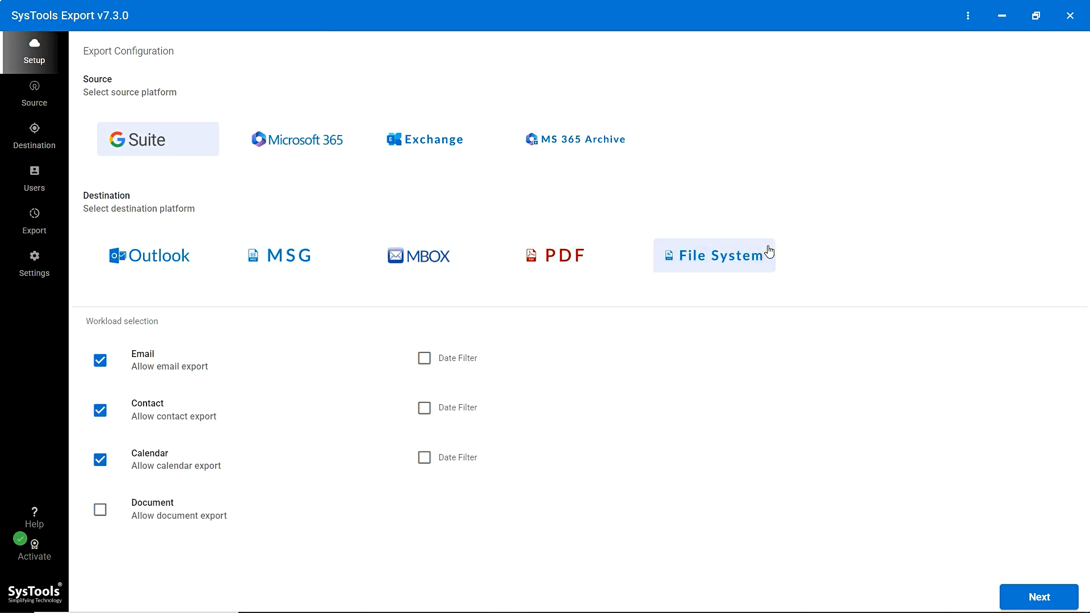
left_click(274, 249)
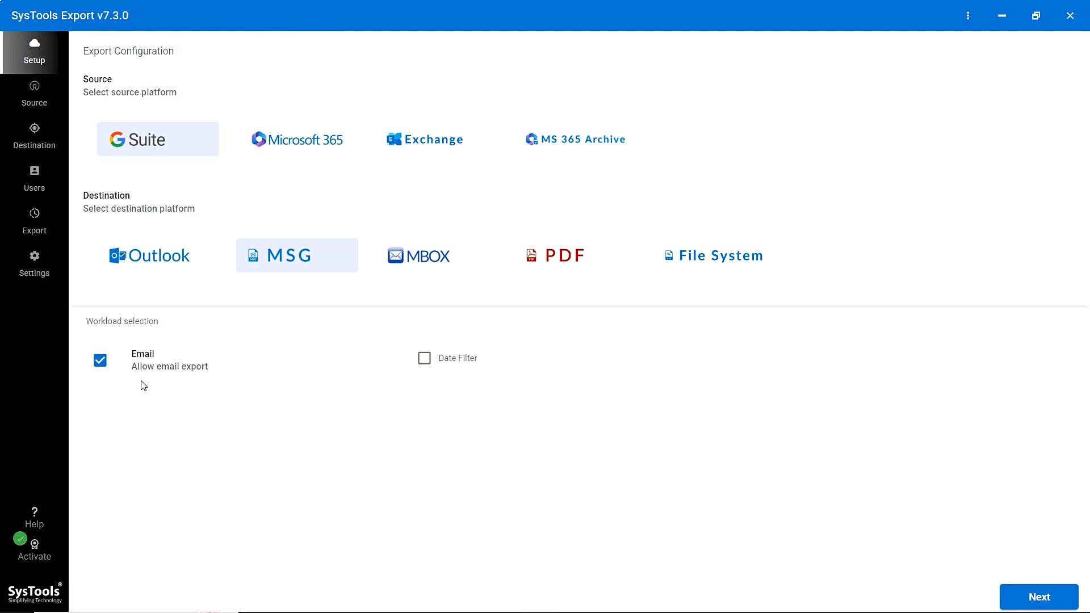
- Try the date filter for the Email workload, switch it off again, and proceed to the source settings
left_click(418, 367)
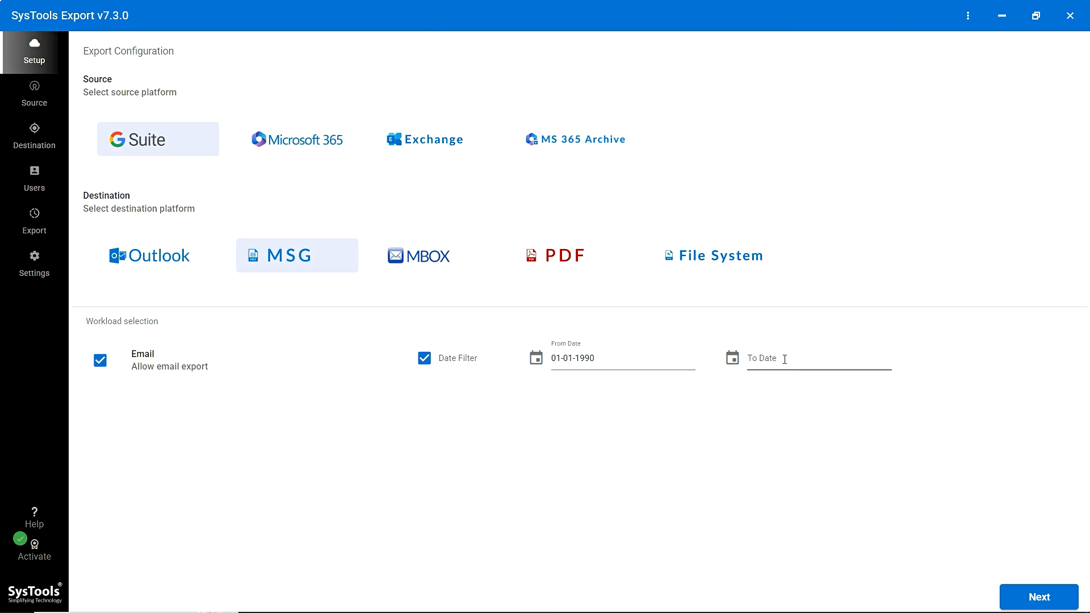
left_click(424, 359)
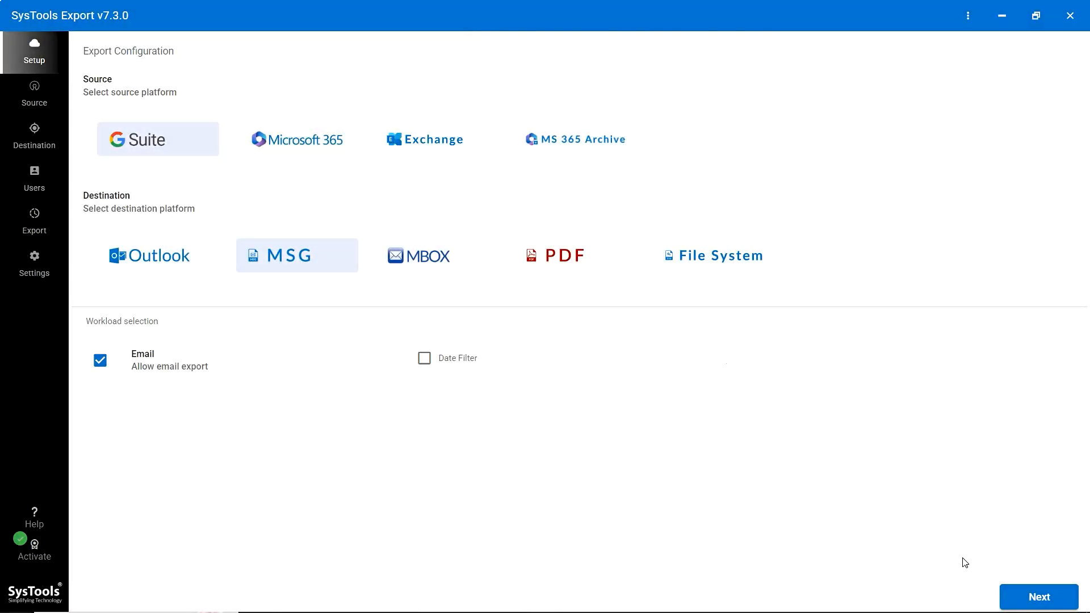
left_click(1029, 598)
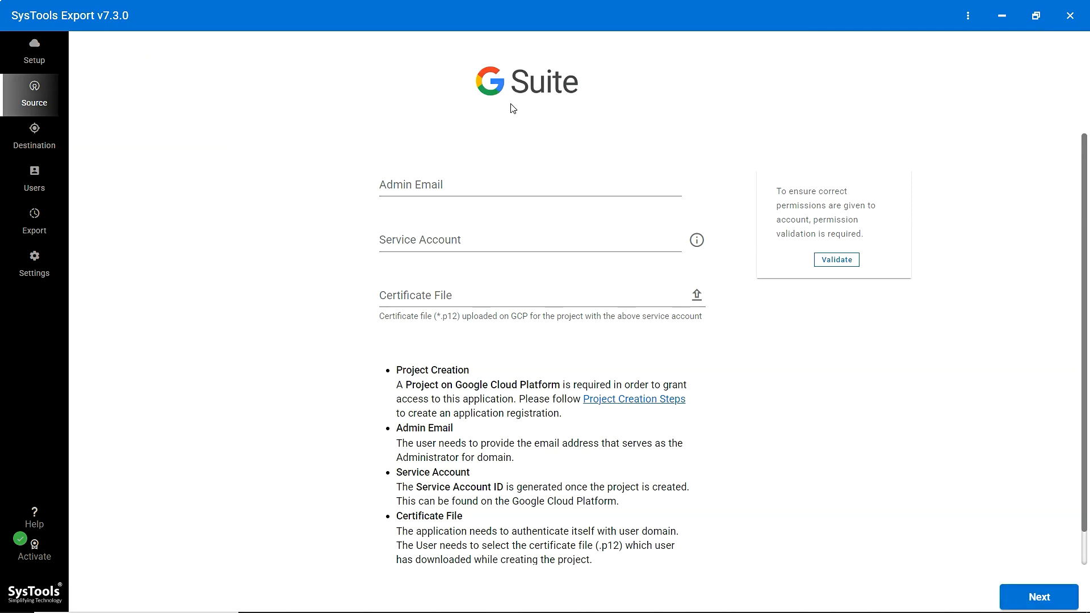
- Enter the domain administrator's email and the GCP project's service account ID for the G Suite source
left_click(455, 185)
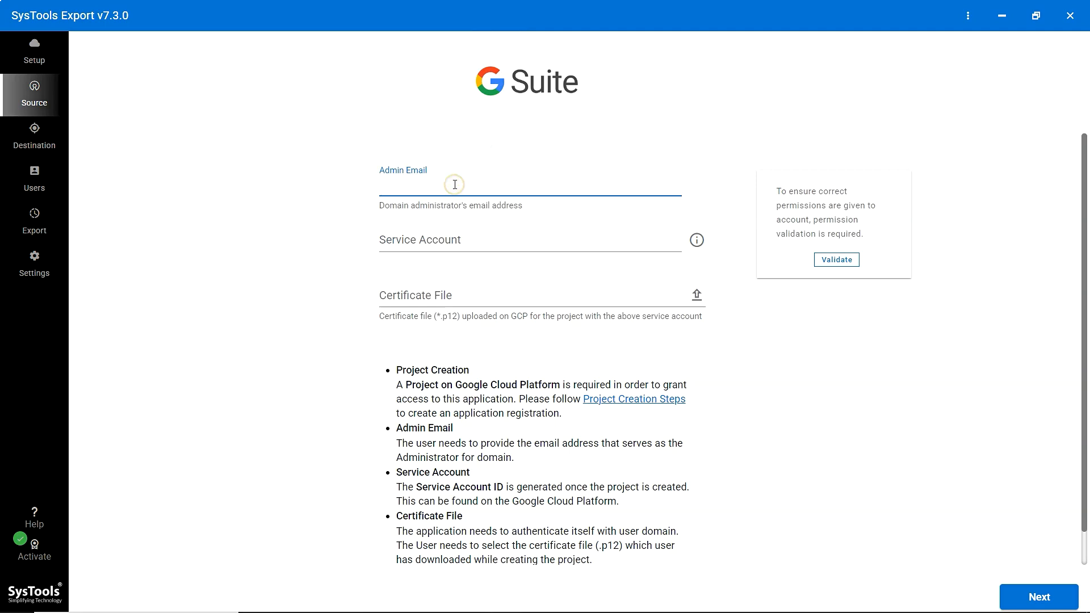
key("ctrl+v")
left_click(463, 243)
key("ctrl+v")
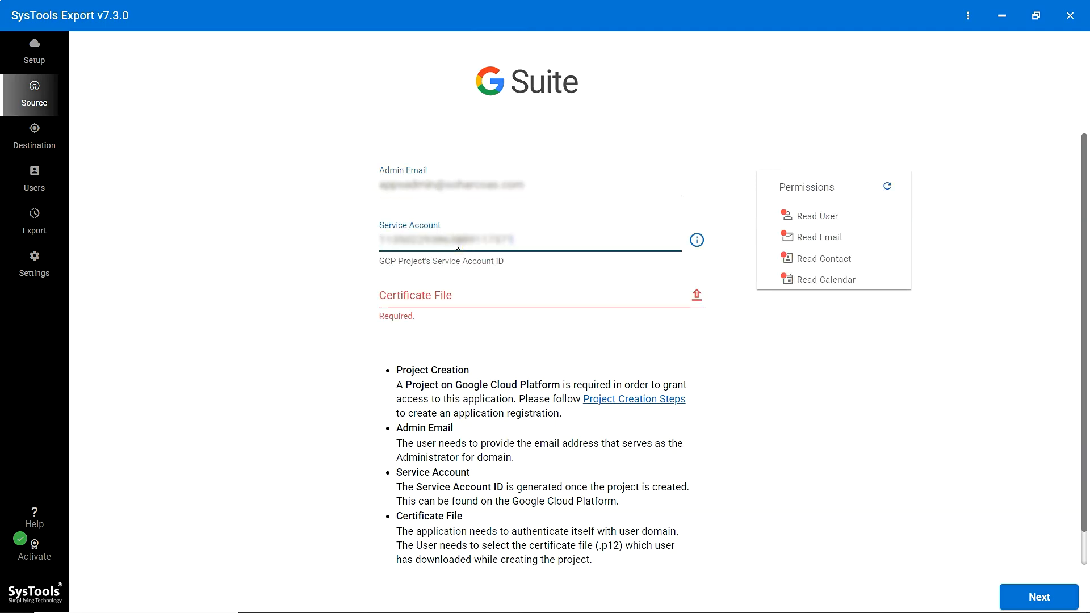
- Load SoharcoasAsDestination-d0d26963b67f.p12 as the certificate file, validate the source permissions, and proceed to the destination settings
left_click(467, 300)
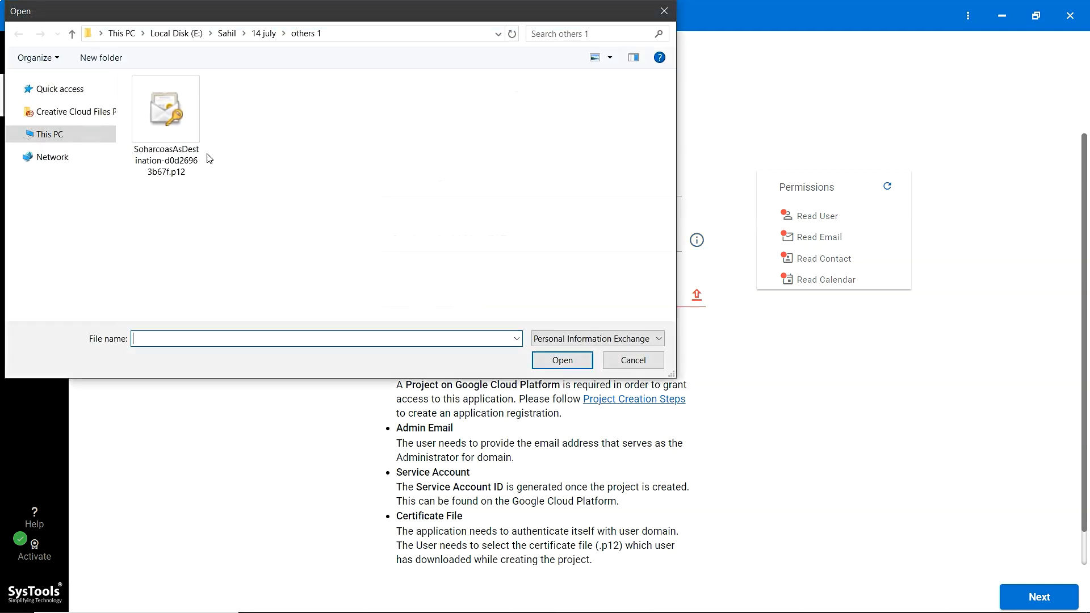
left_click(183, 130)
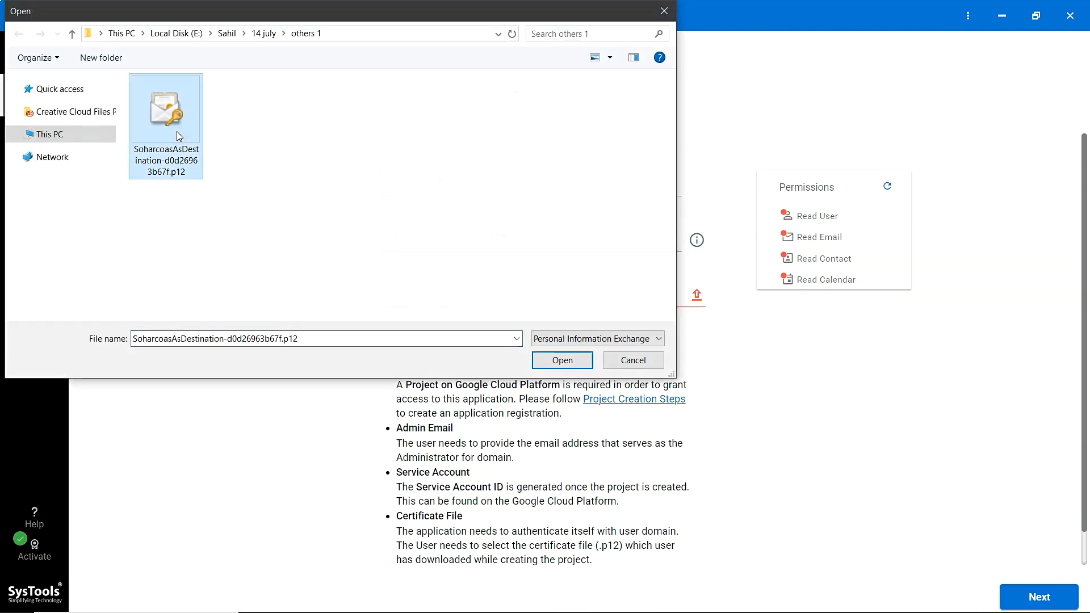
left_click(571, 362)
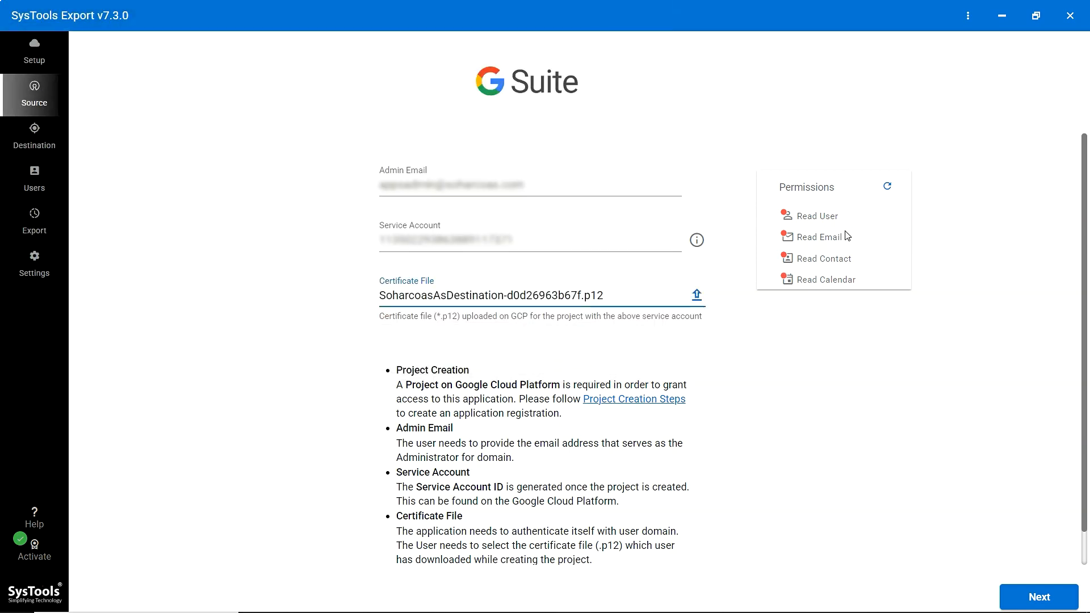
left_click(887, 189)
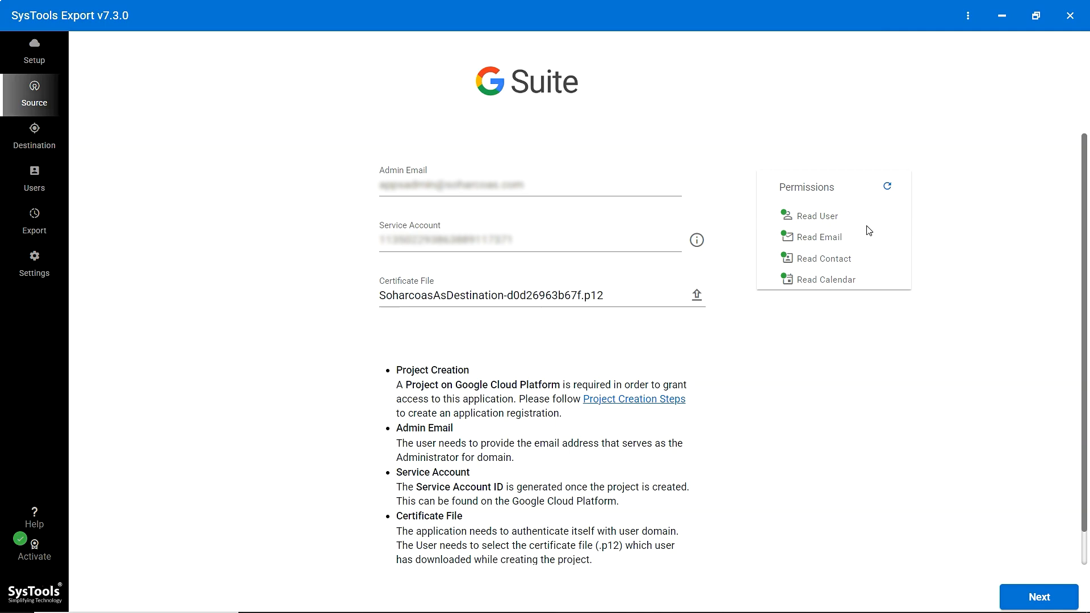
left_click(1032, 599)
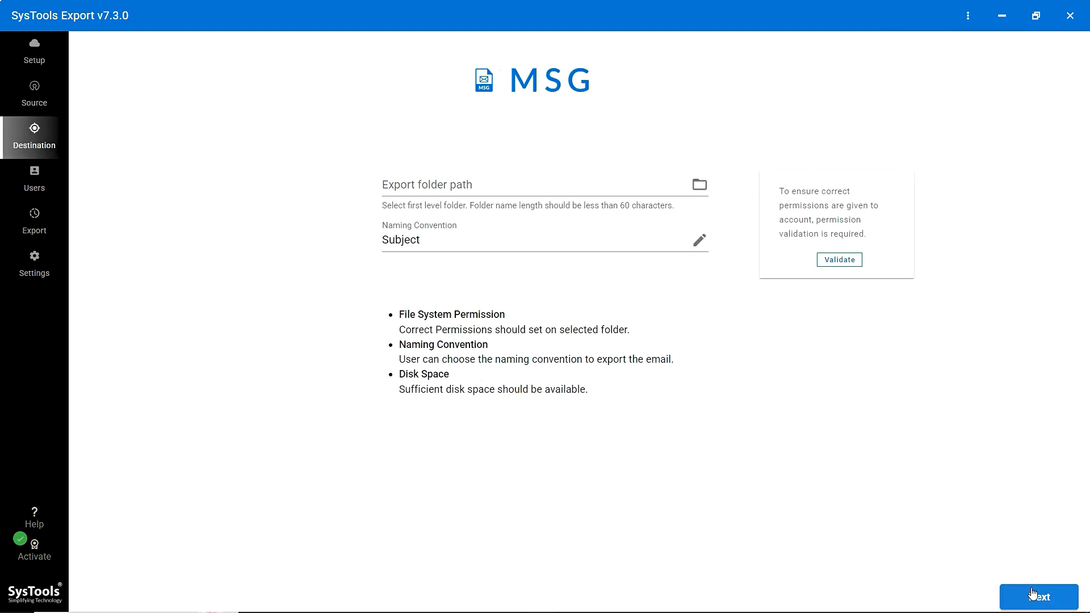
- Set the MSG export folder path to E:\File
left_click(467, 187)
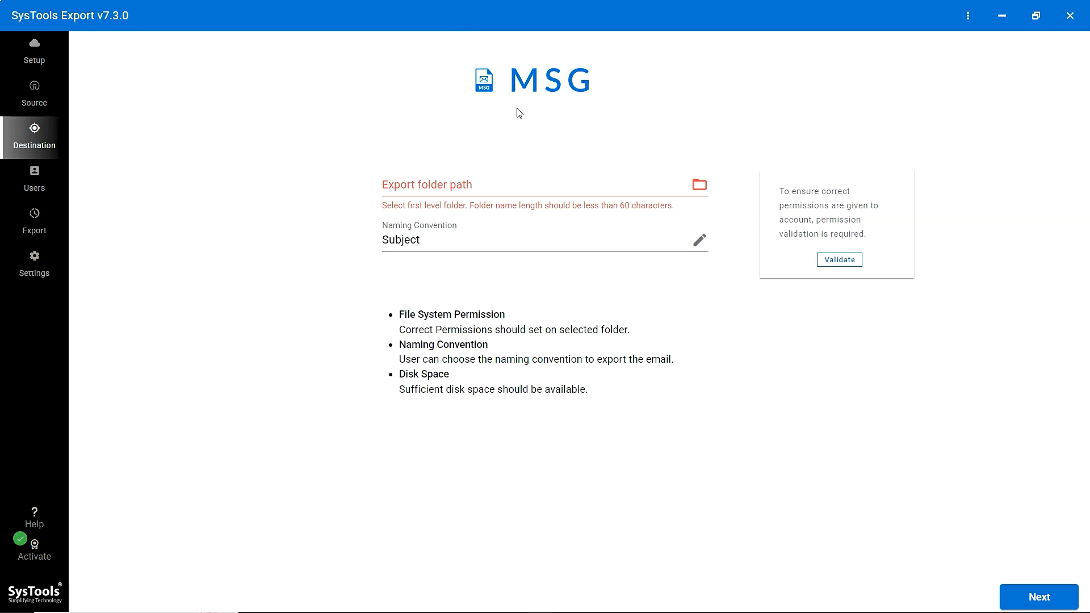
left_click(479, 184)
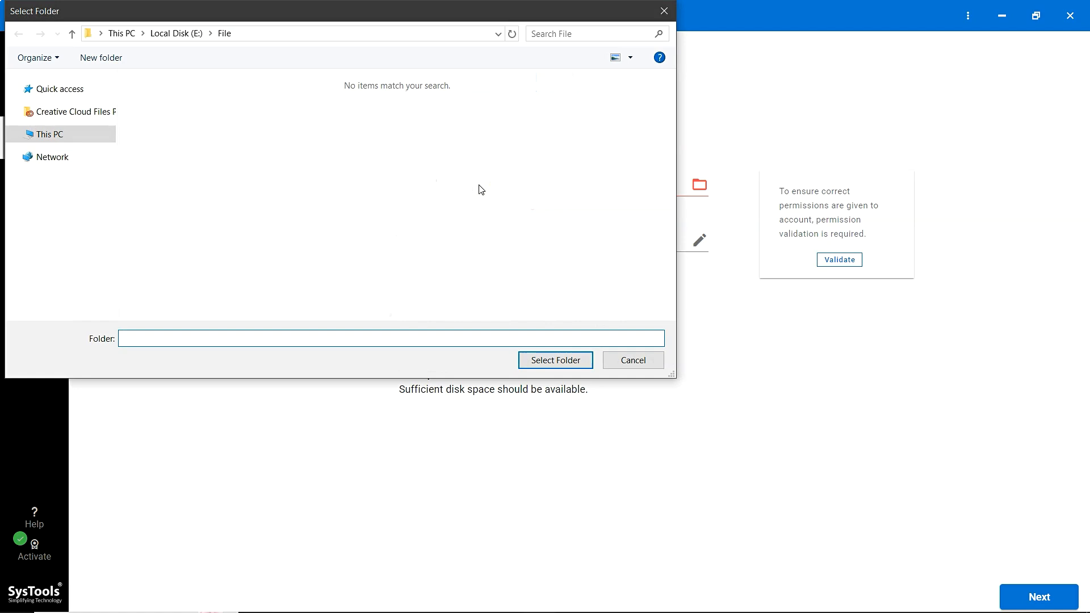
left_click(559, 360)
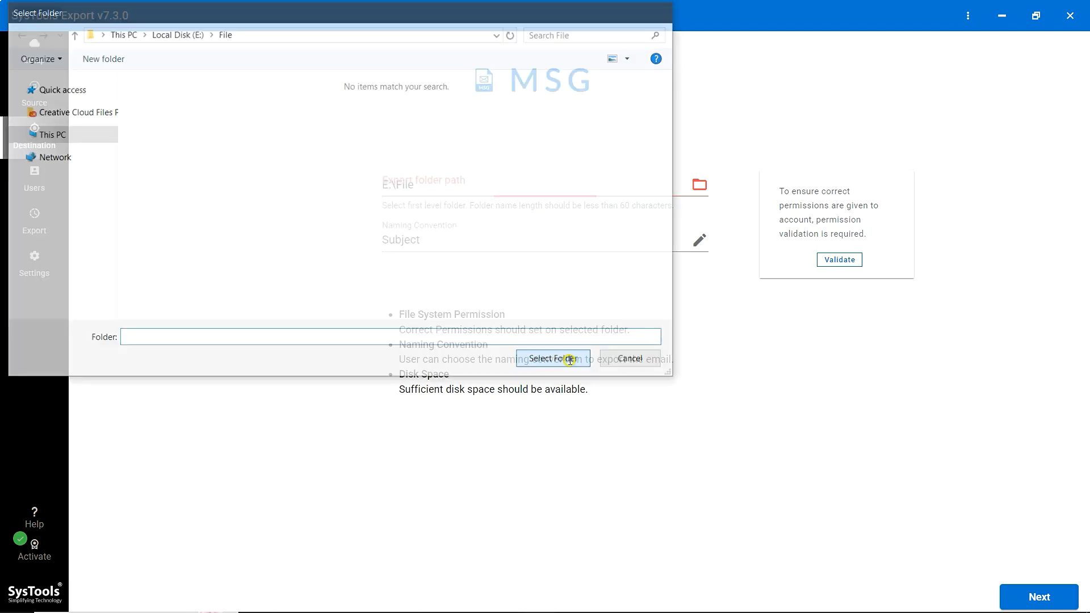
- Review the available file naming conventions and confirm Subject for the exported emails
left_click(426, 246)
left_click(433, 307)
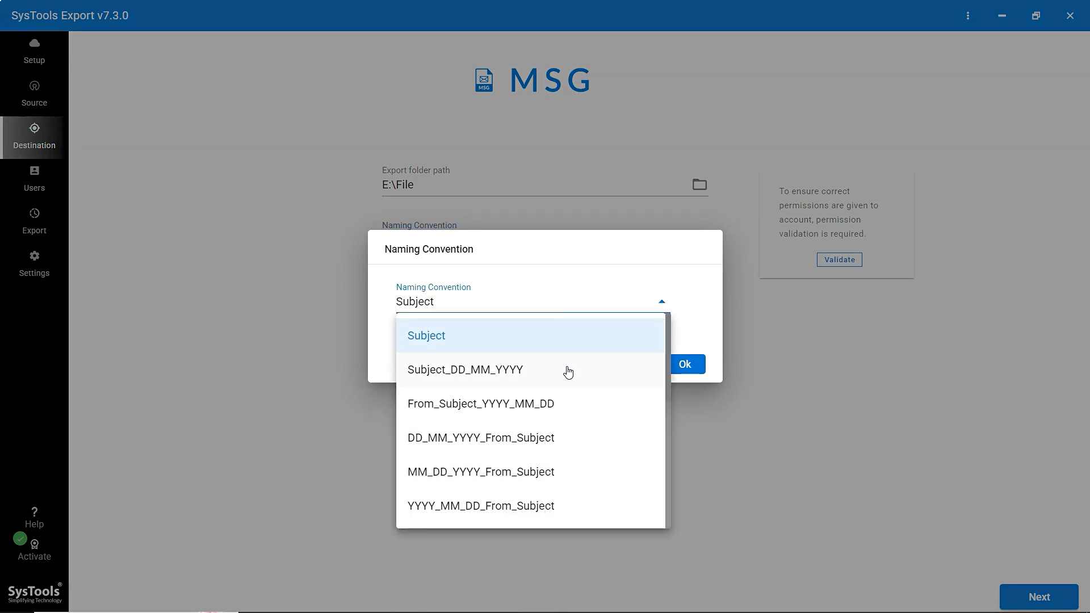
scroll(579, 404, "down", 4)
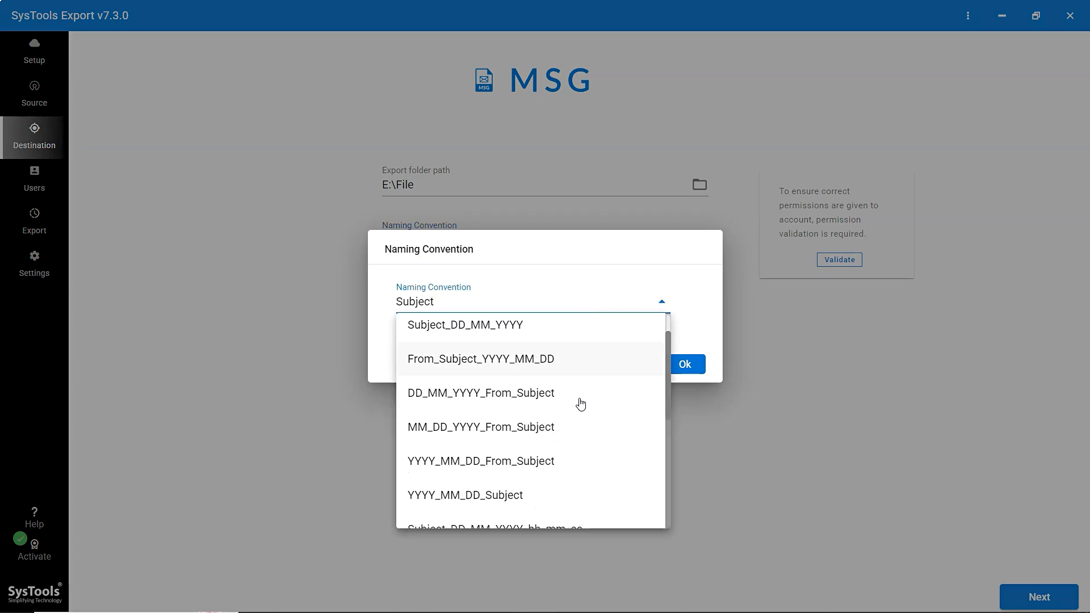
scroll(579, 404, "down", 2)
scroll(579, 405, "up", 6)
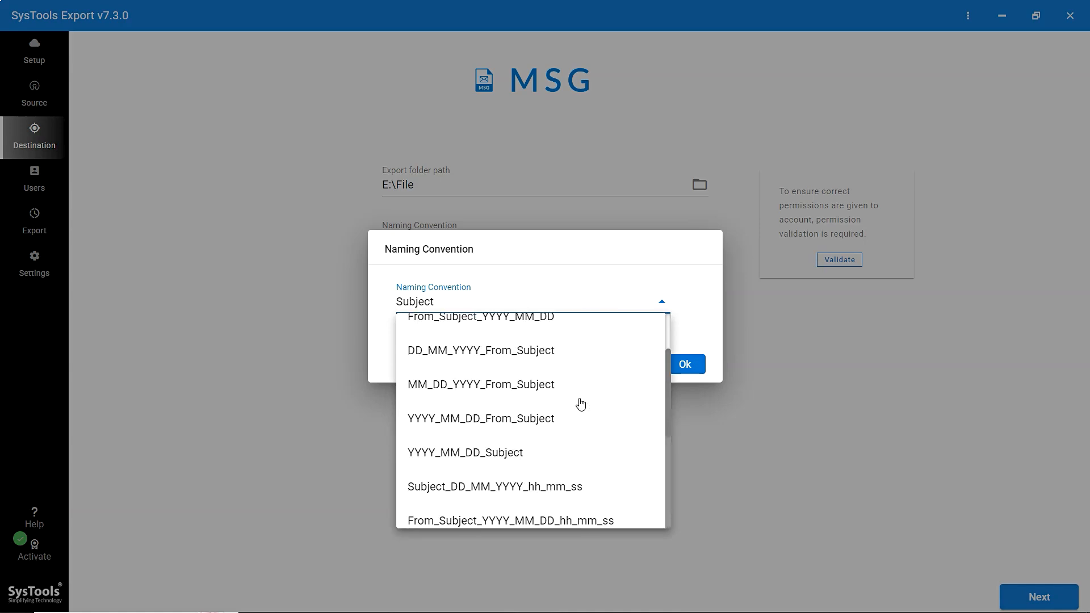
left_click(460, 341)
left_click(692, 368)
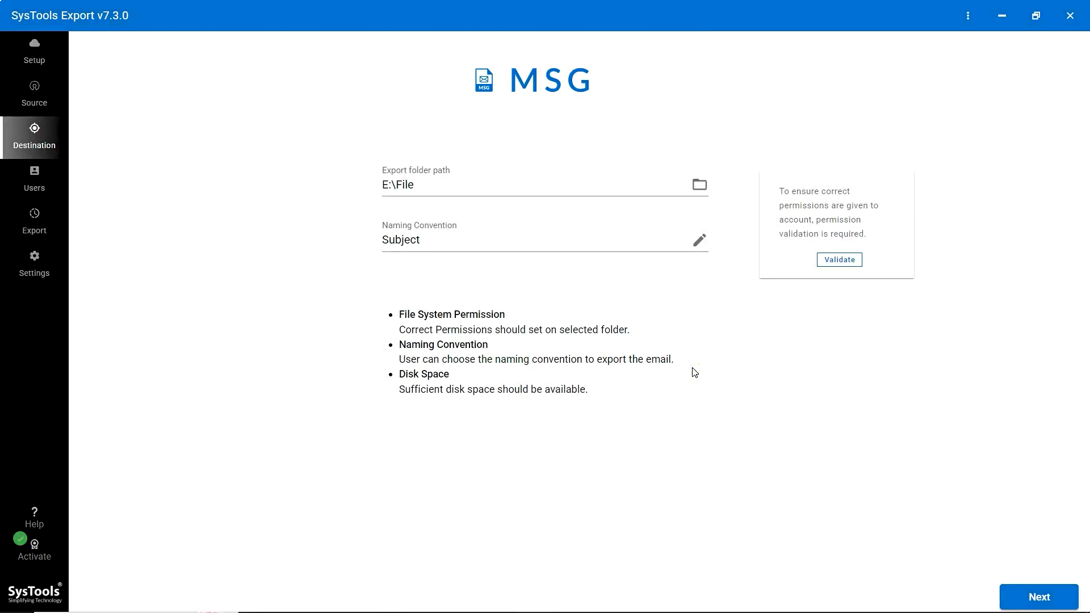
- Validate the permissions of the MSG destination and proceed to the user selection
left_click(831, 264)
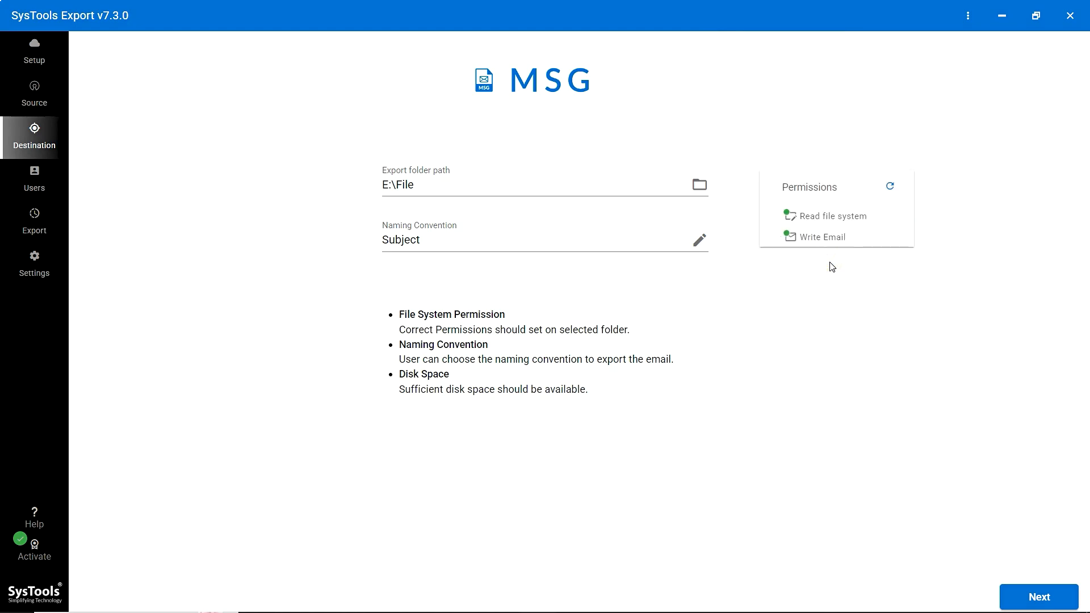
left_click(1047, 596)
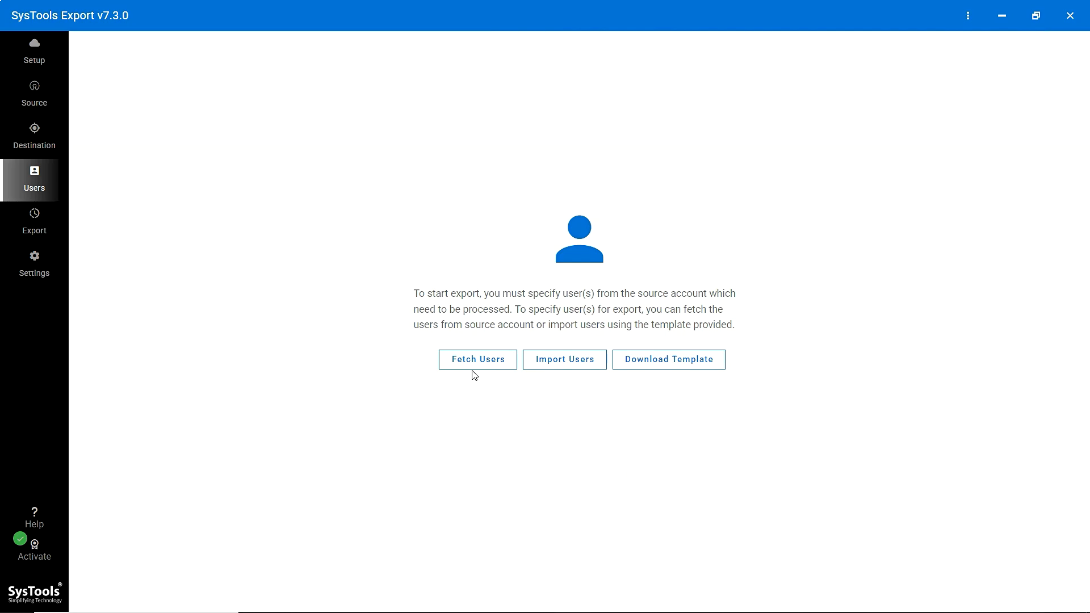
- Download the user template to E:\Files as ExportUserMappingSample.csv and open the file in Excel
left_click(660, 364)
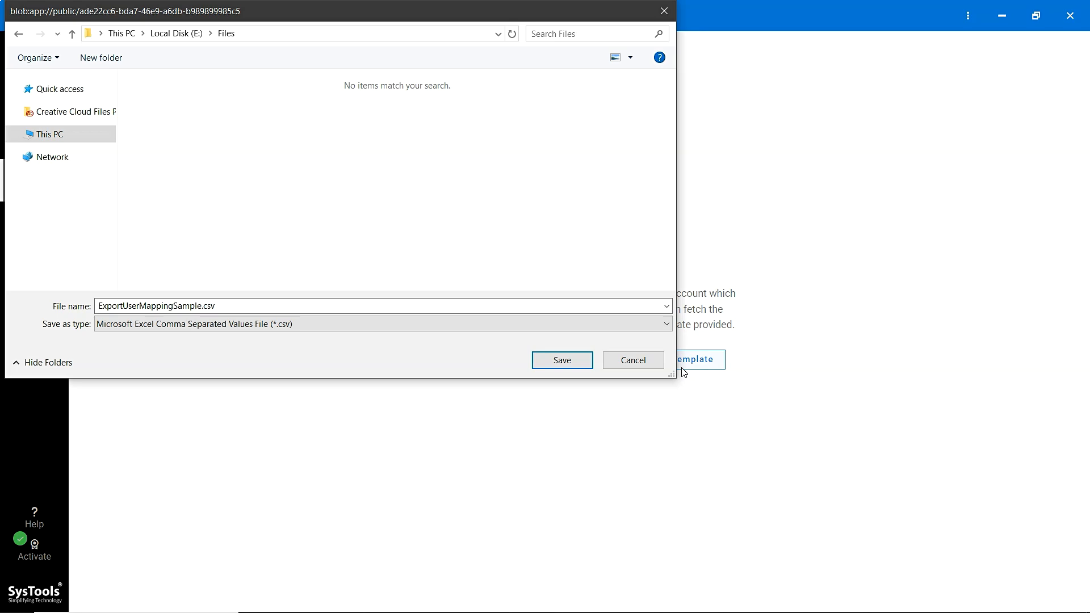
left_click(566, 360)
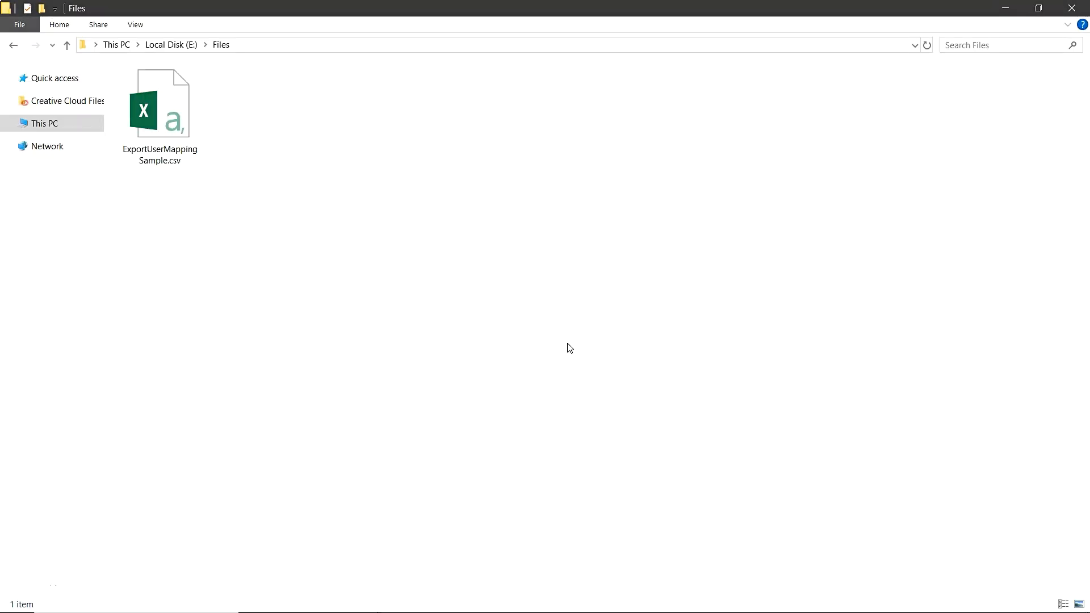
double_click(177, 120)
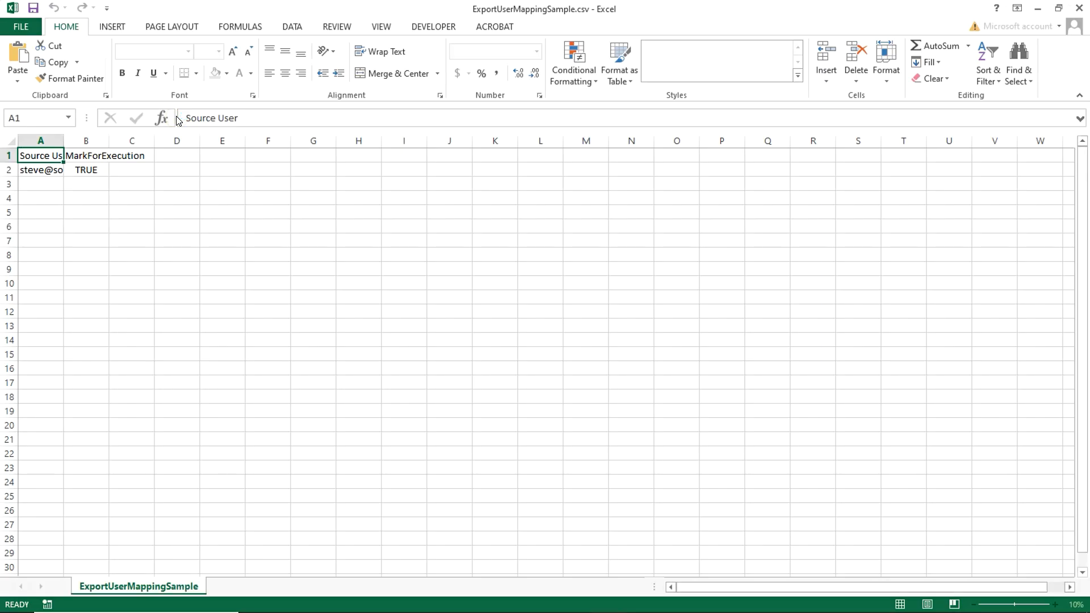
- Widen the Source User column and examine the template's Source User and MarkForExecution entries
scroll(206, 286, "up", 5)
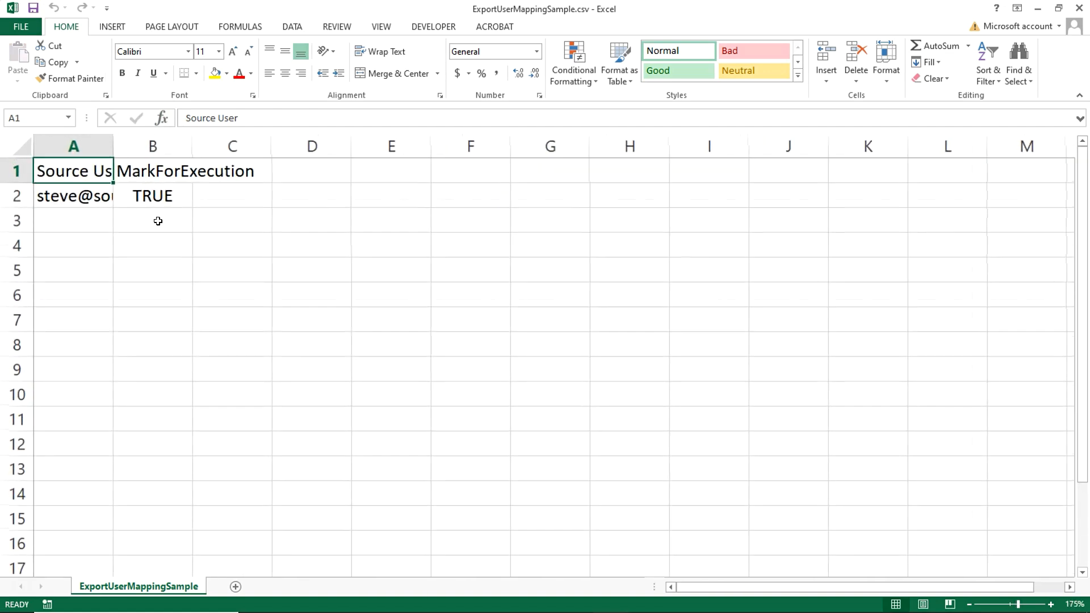
double_click(116, 145)
left_click(116, 146)
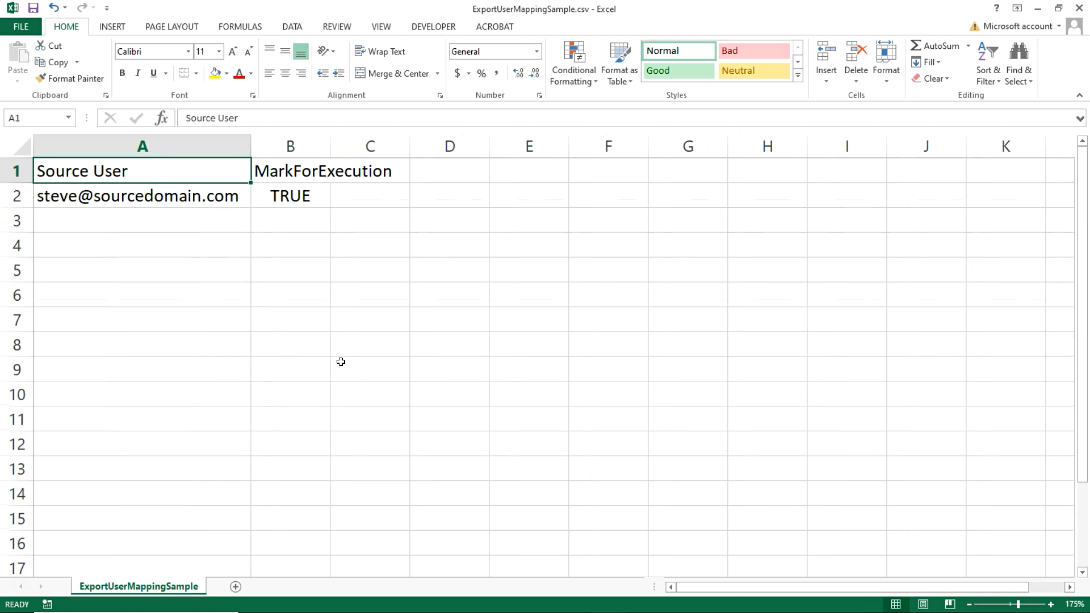
left_click(284, 212)
left_click(277, 245)
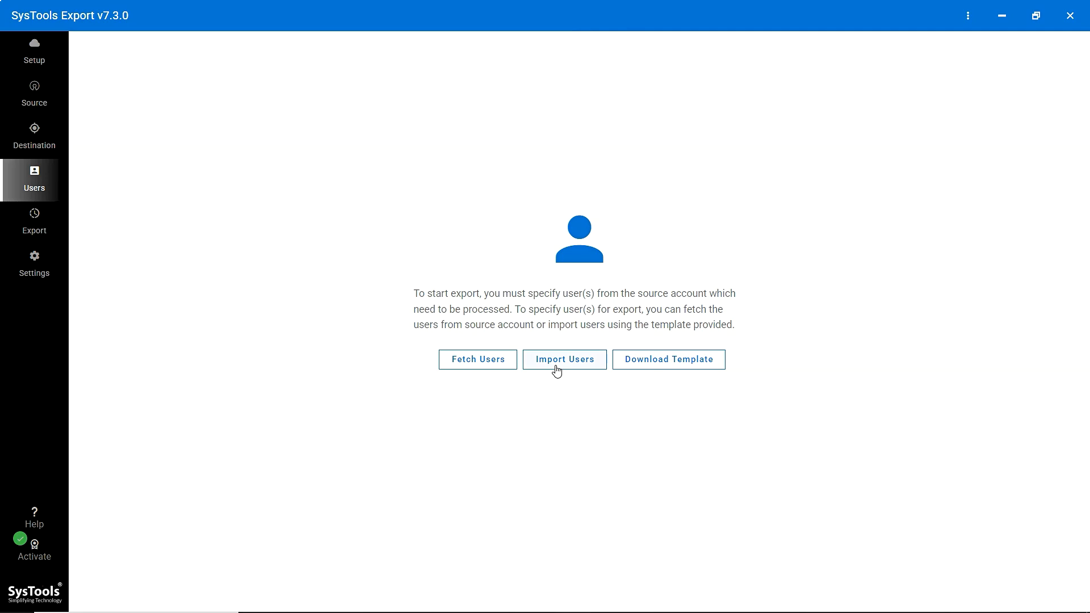
- Switch back to SysTools Export and fetch the users from the configured source account
left_click(469, 362)
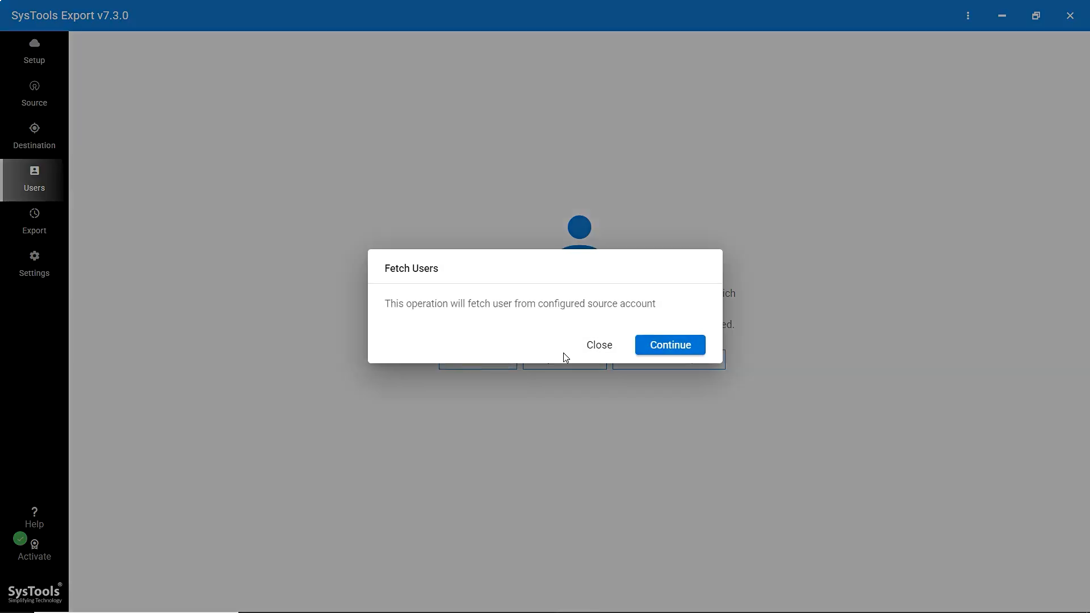
left_click(663, 346)
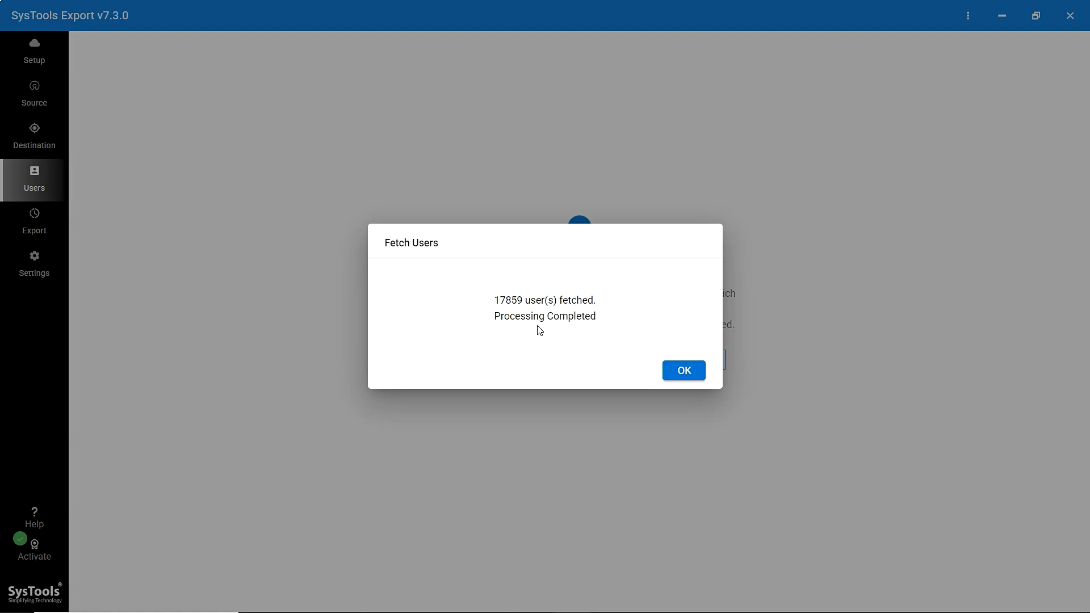
left_click(684, 370)
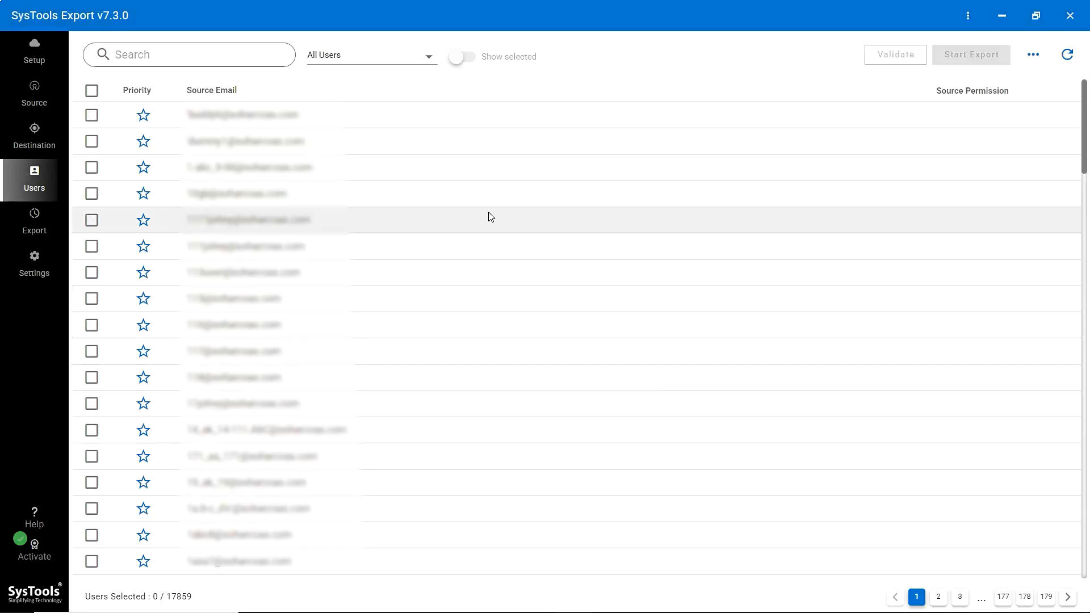
- Select the first two users in the fetched list for export
left_click(92, 115)
left_click(92, 142)
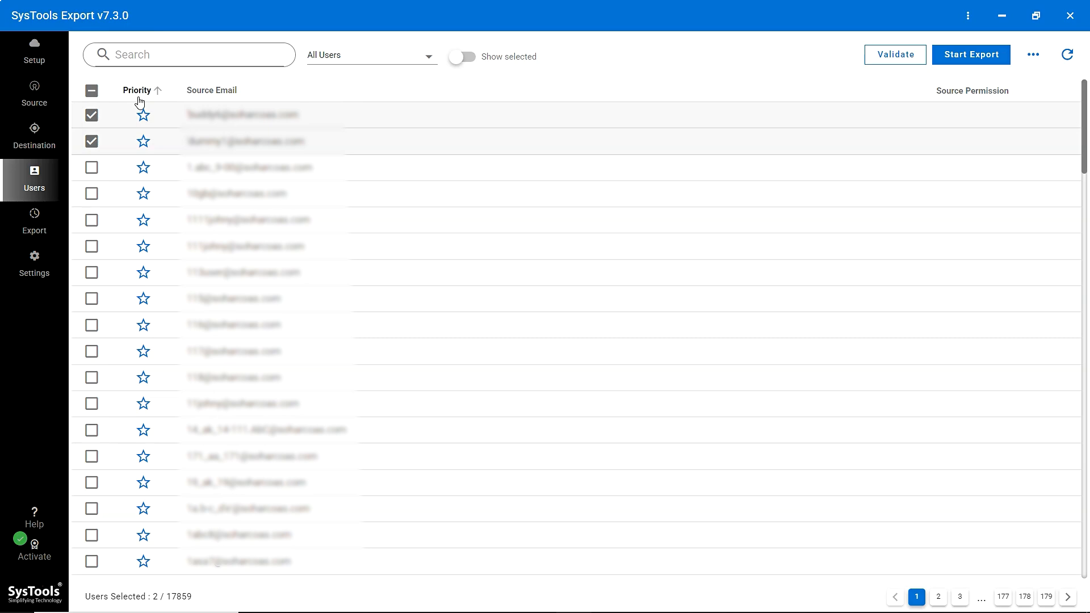
- Mark the two selected users as priority users
left_click(143, 116)
left_click(144, 141)
- Search the user list for the required user's email address and select that user for export
left_click(153, 54)
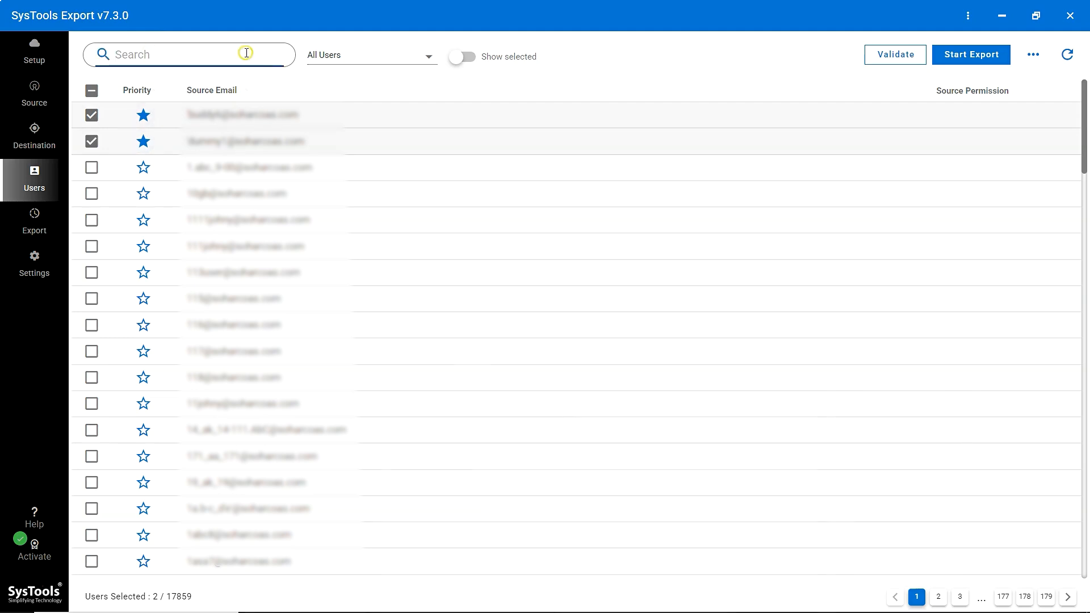
key("ctrl+v")
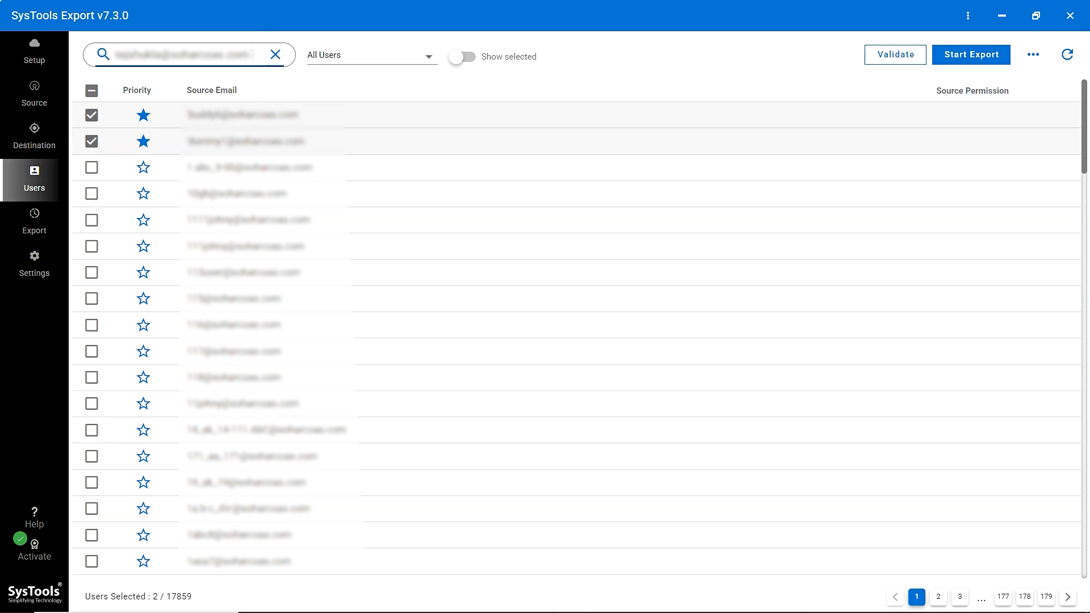
key("Return")
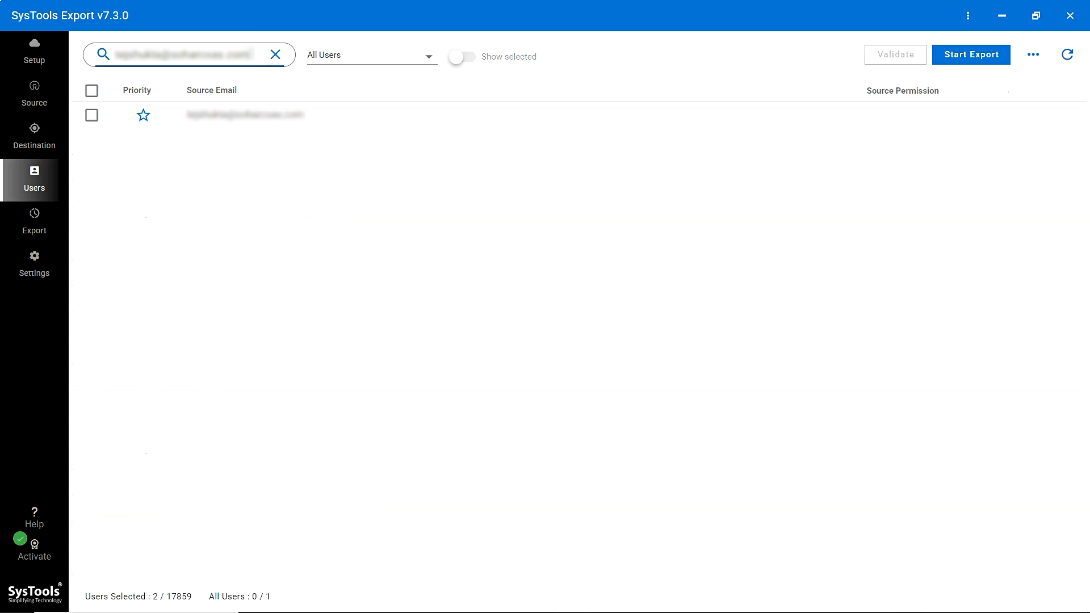
left_click(93, 115)
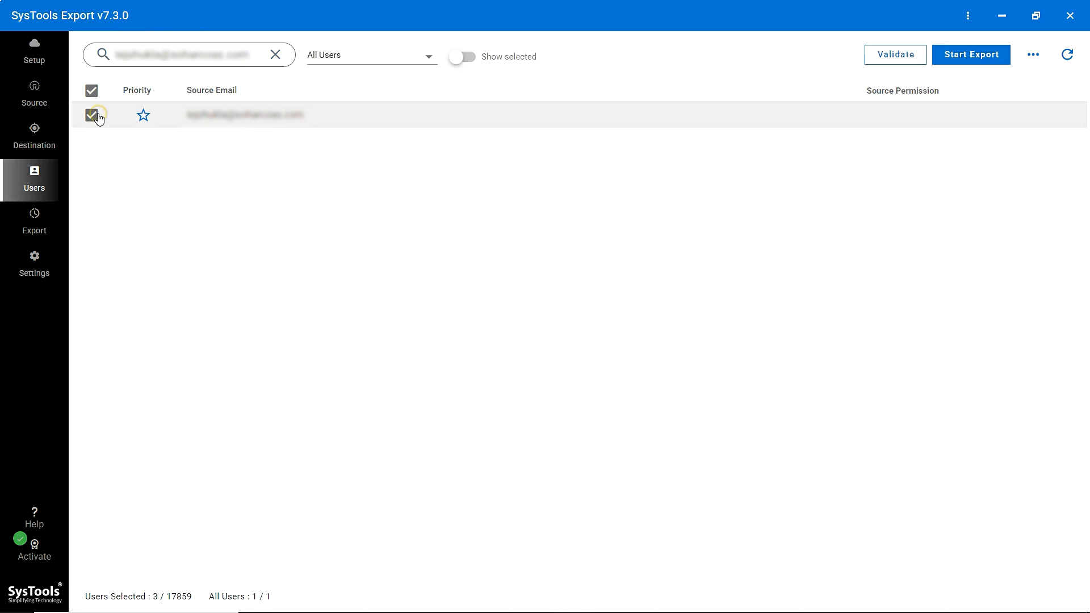
- Show only the selected users without a search filter and deselect the two priority users
left_click(429, 54)
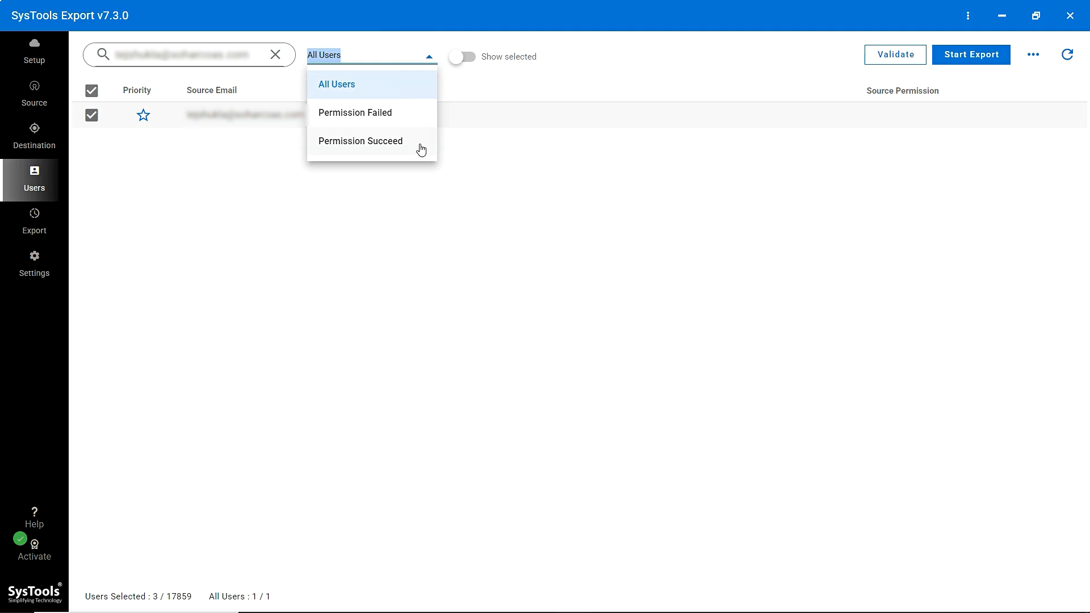
left_click(468, 59)
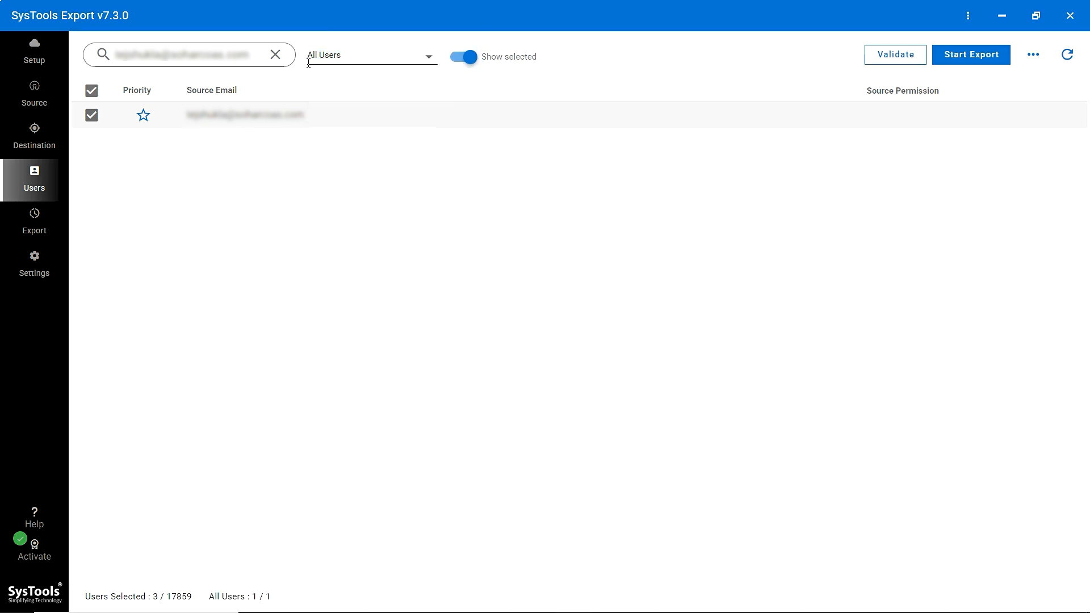
left_click(277, 58)
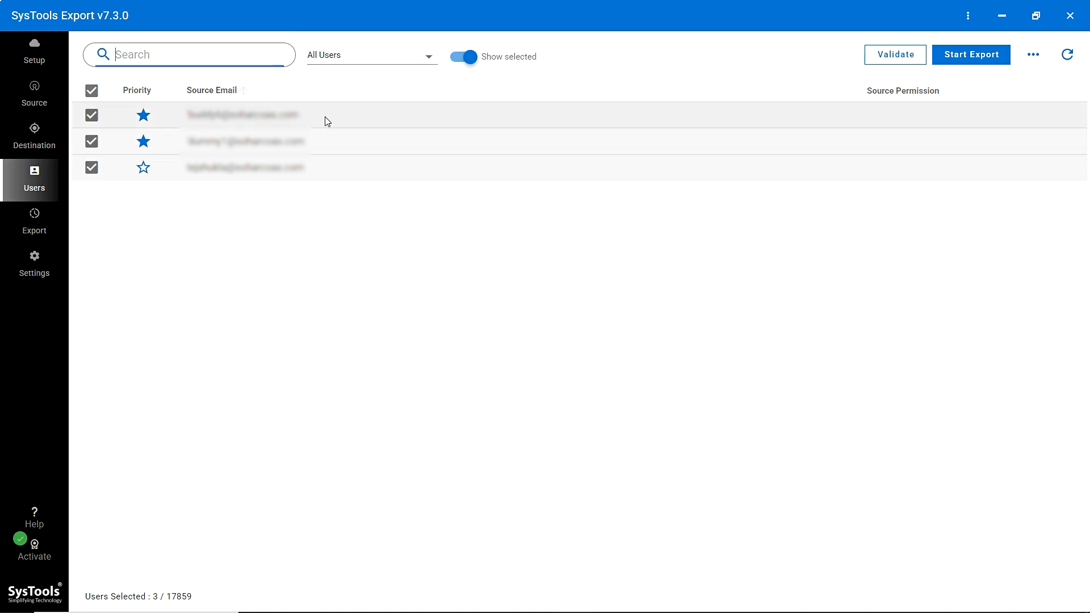
left_click(92, 116)
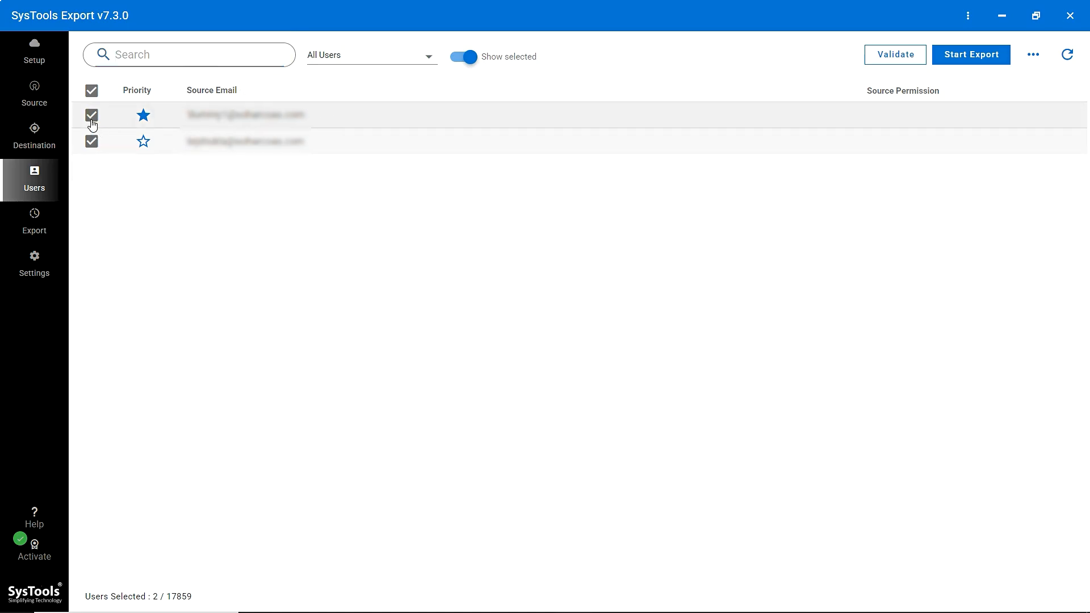
left_click(92, 115)
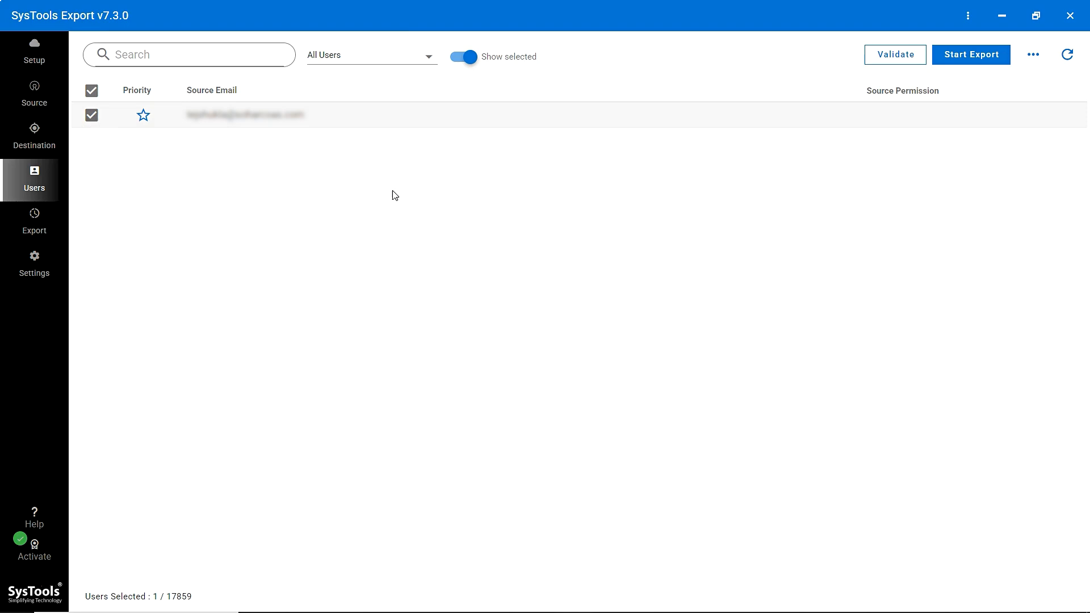
- Validate the source permissions of the remaining selected user and refresh the user list
left_click(904, 66)
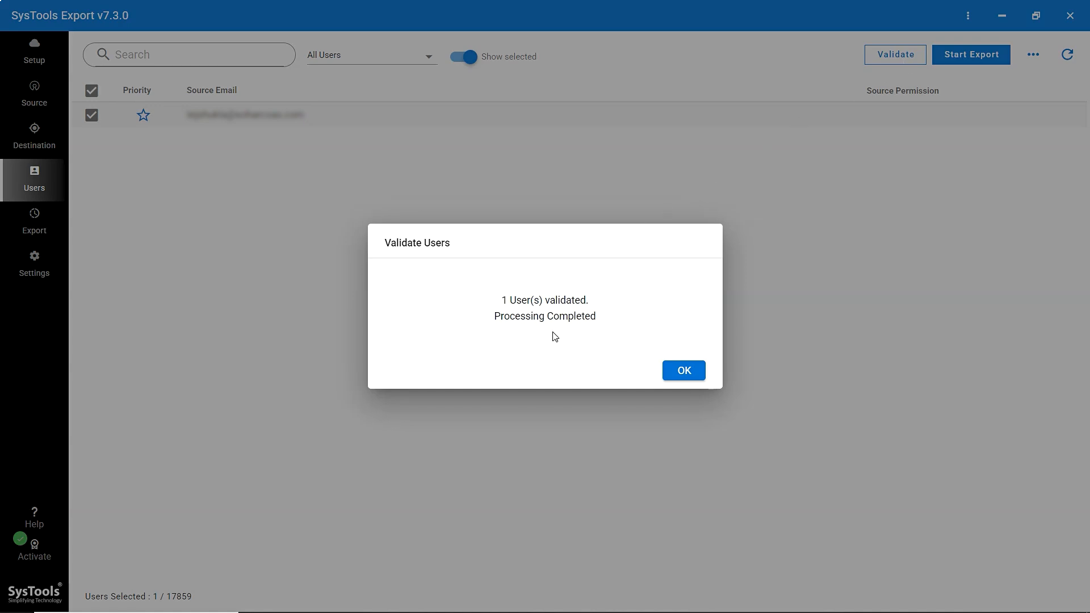
left_click(673, 371)
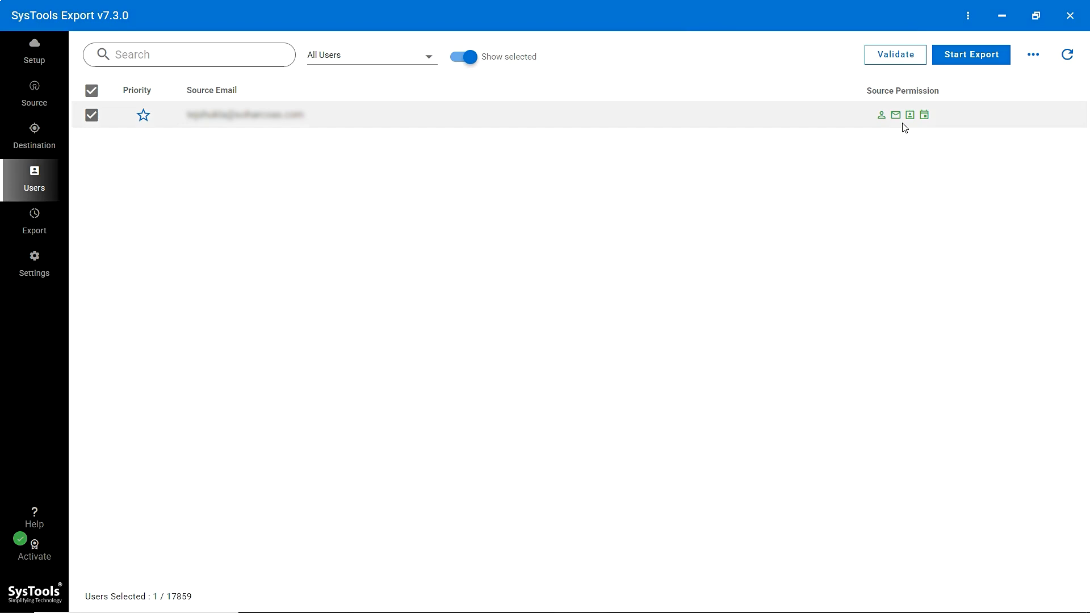
left_click(1067, 57)
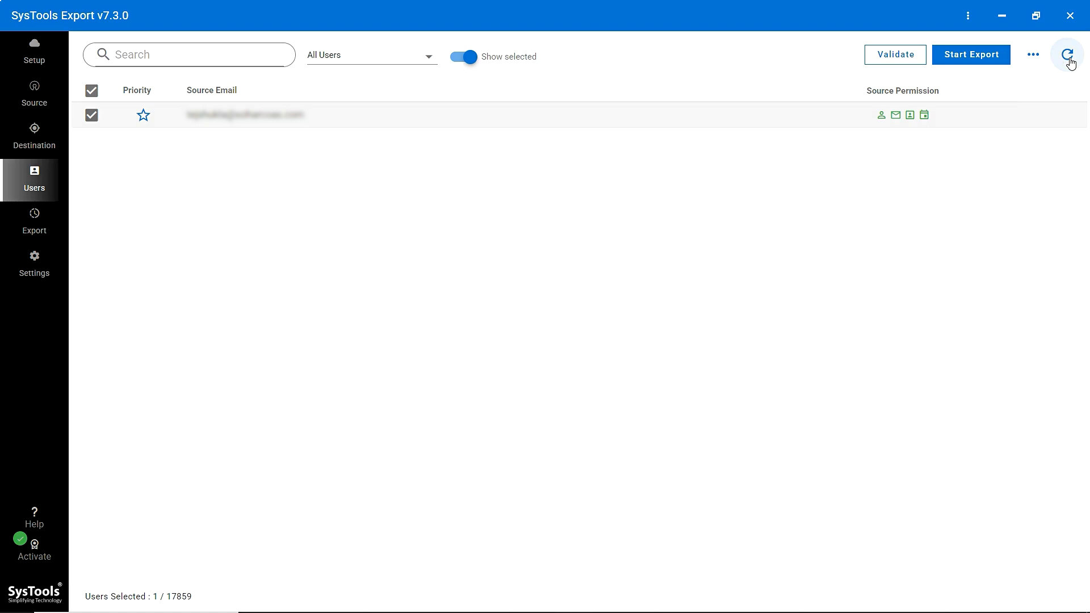
left_click(1047, 59)
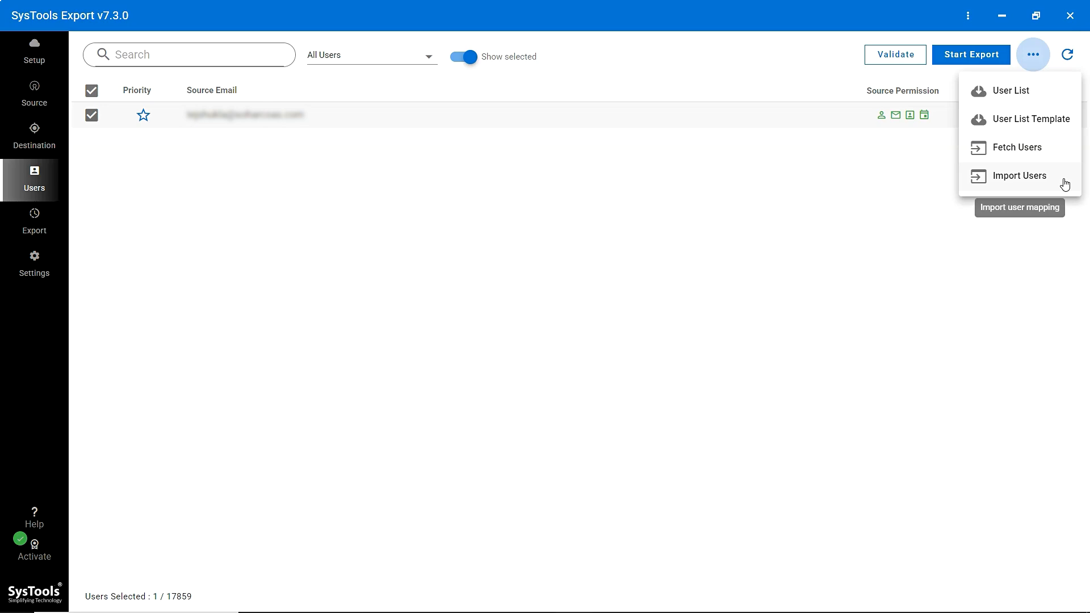
left_click(879, 200)
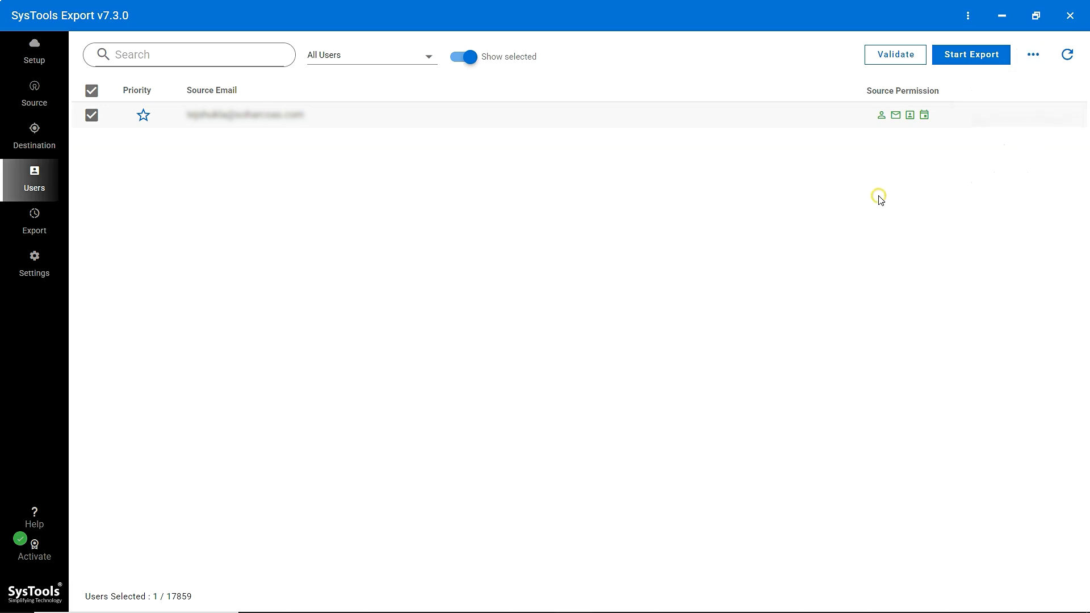
- Try a concurrent user limit of 15 per account, restore it to 40 and return to the user list
left_click(32, 263)
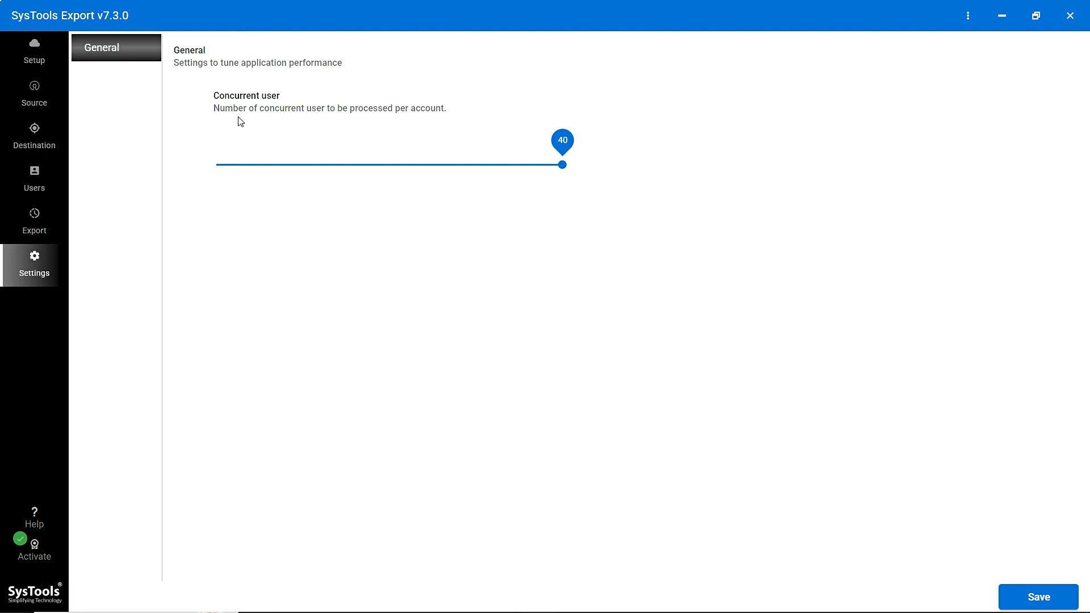
left_click_drag(562, 148, 378, 154)
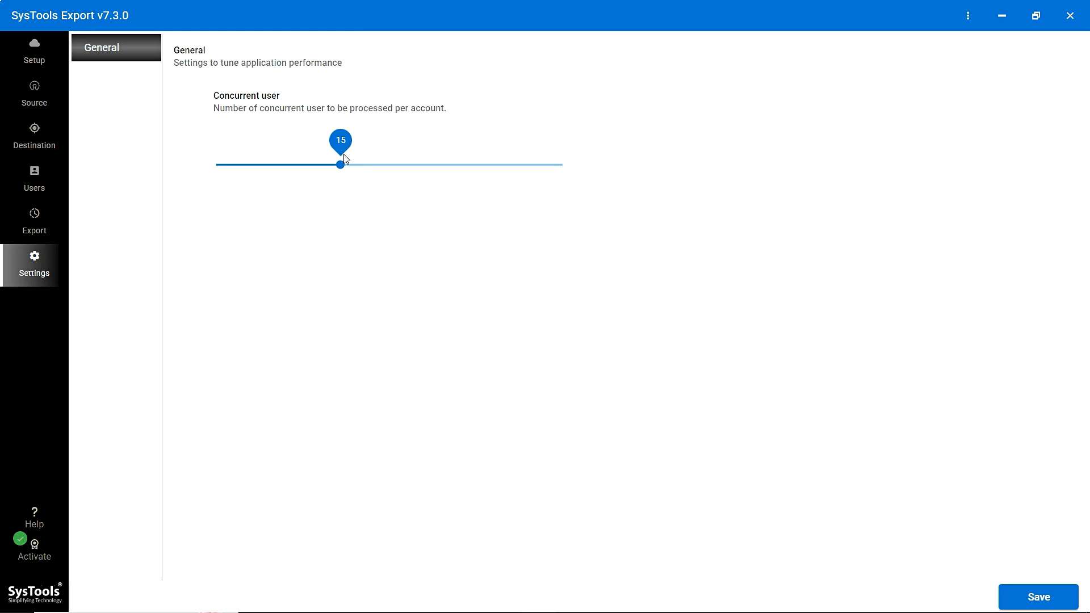
left_click_drag(344, 158, 575, 158)
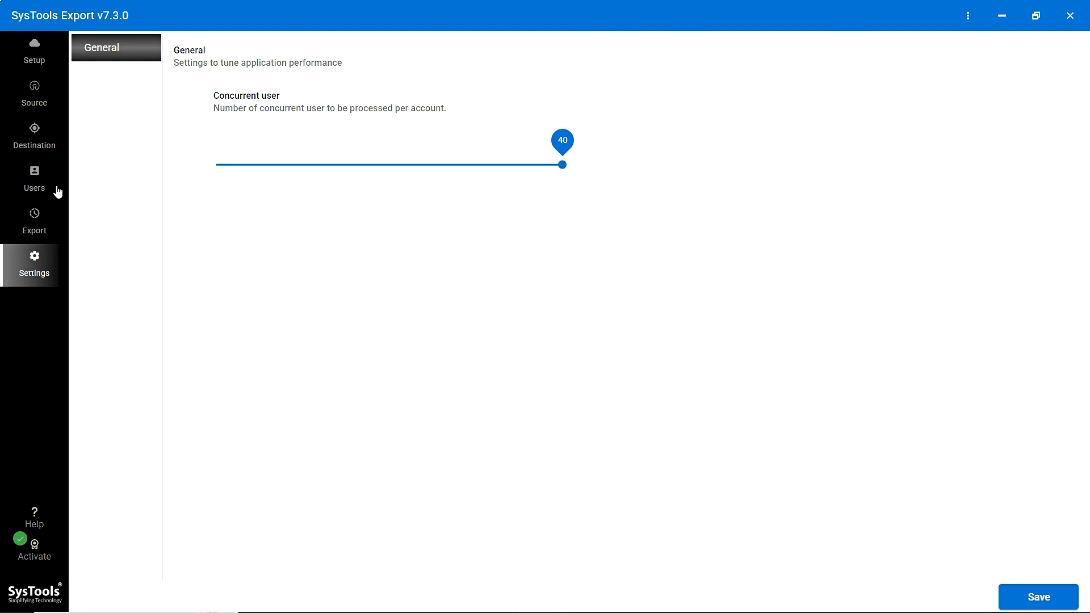
left_click(41, 185)
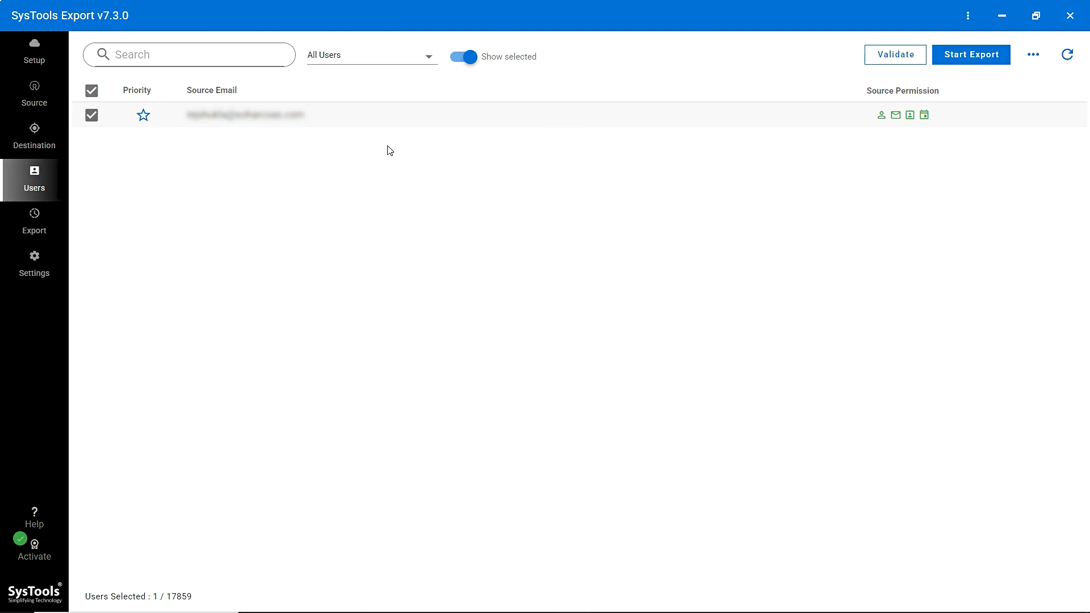
- Start the export for the validated user and acknowledge the start
left_click(969, 64)
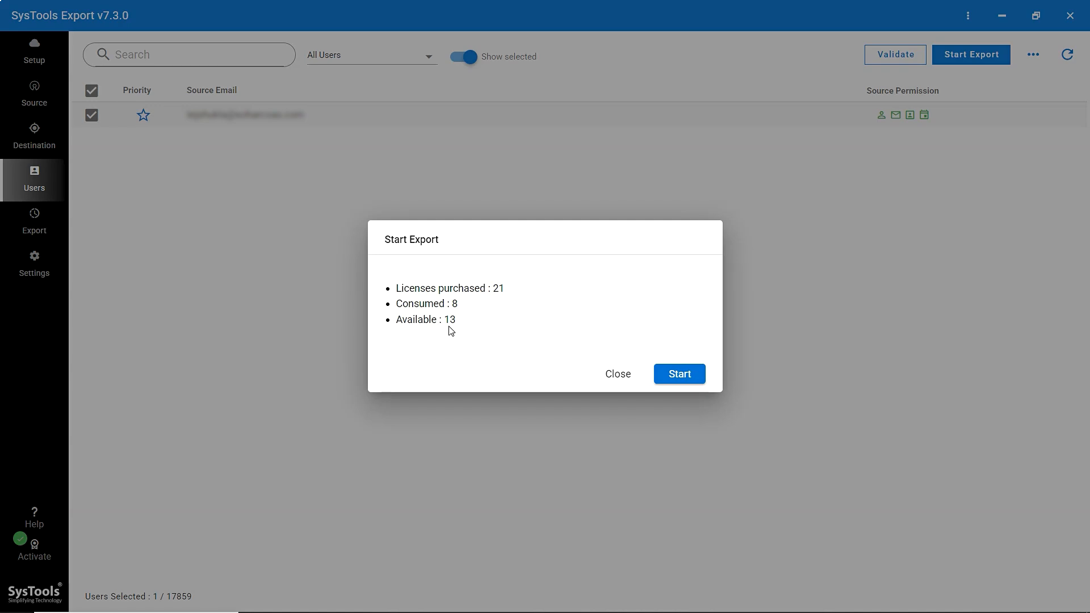
left_click(680, 375)
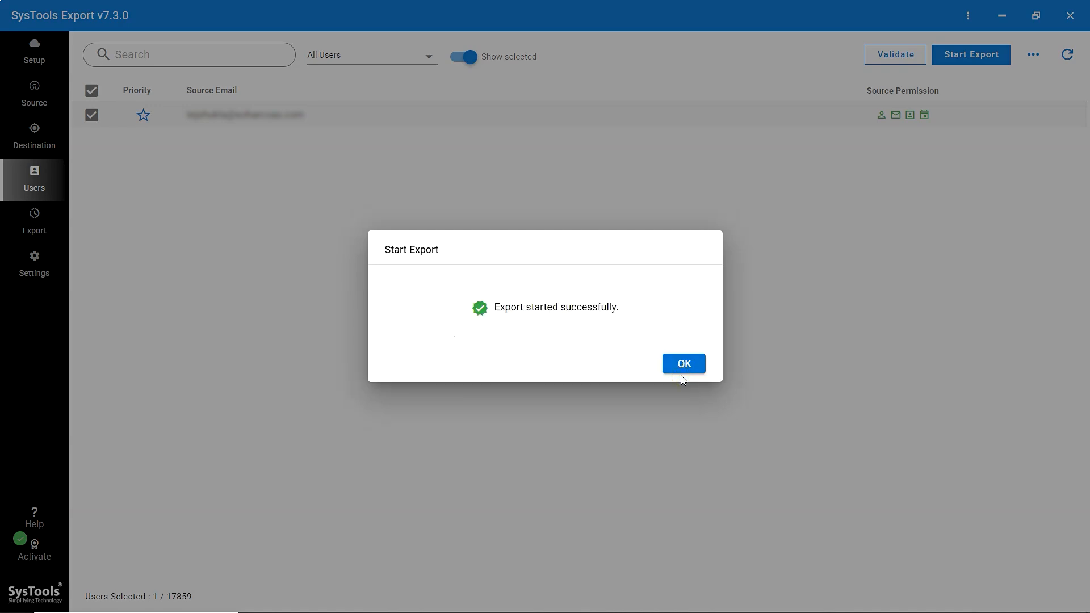
left_click(678, 370)
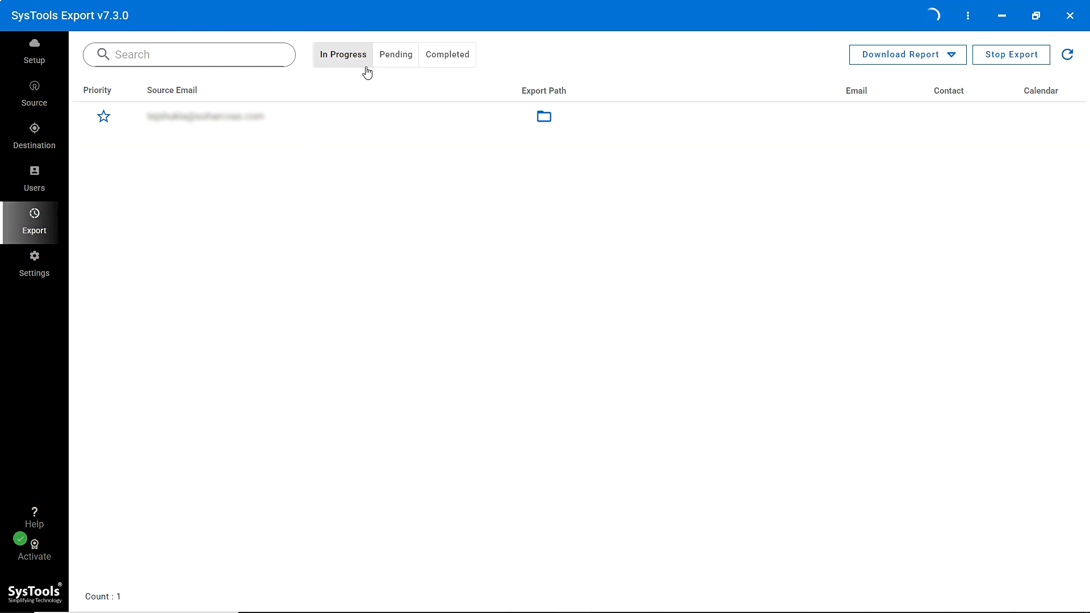
- Check the pending, in-progress and completed lists to follow the export's status
left_click(388, 68)
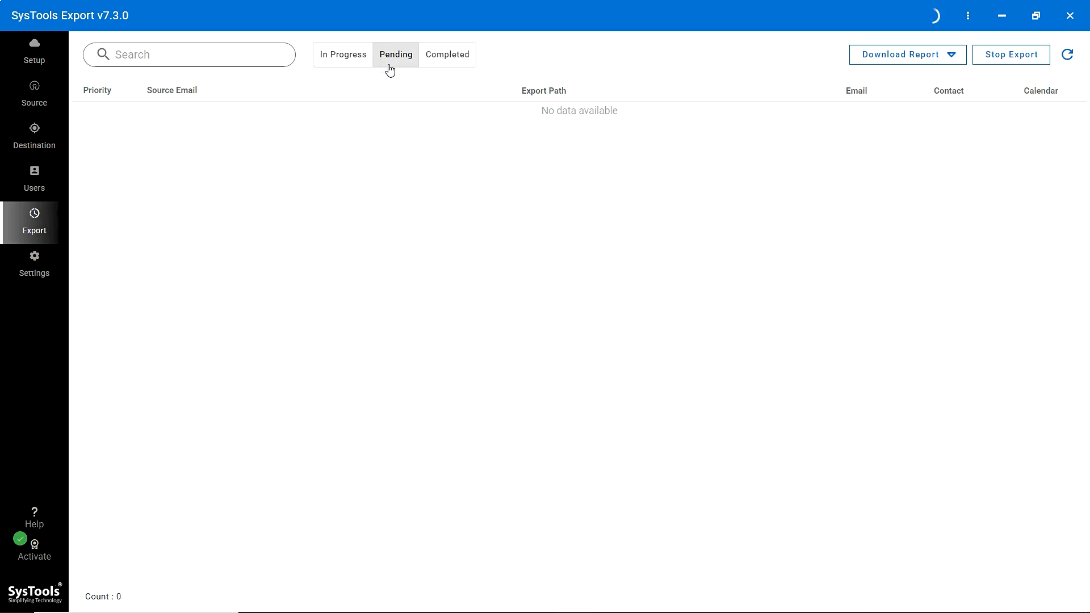
left_click(452, 63)
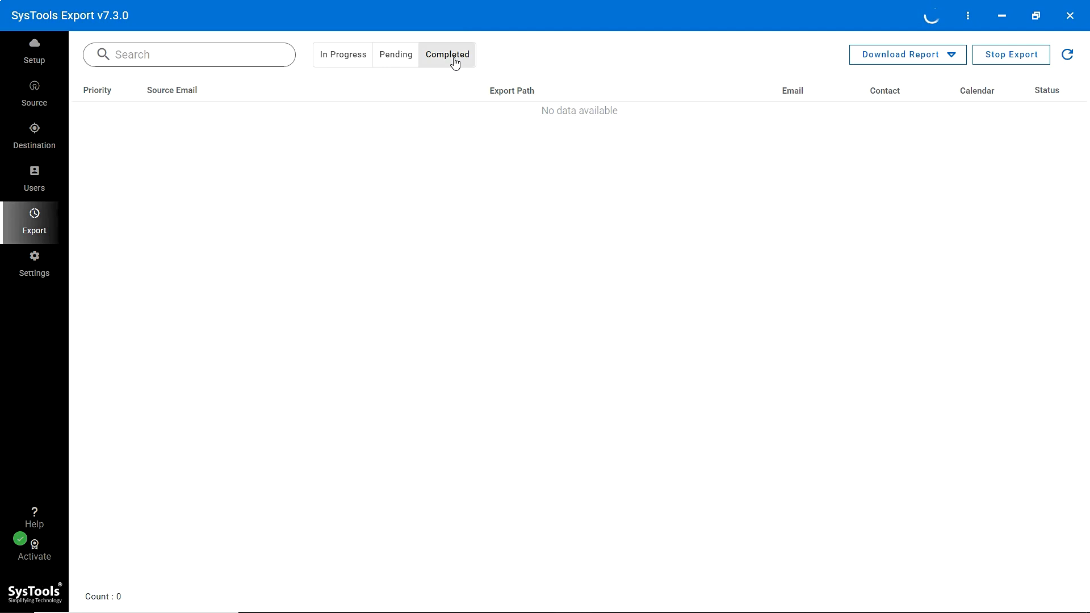
left_click(353, 62)
left_click(451, 239)
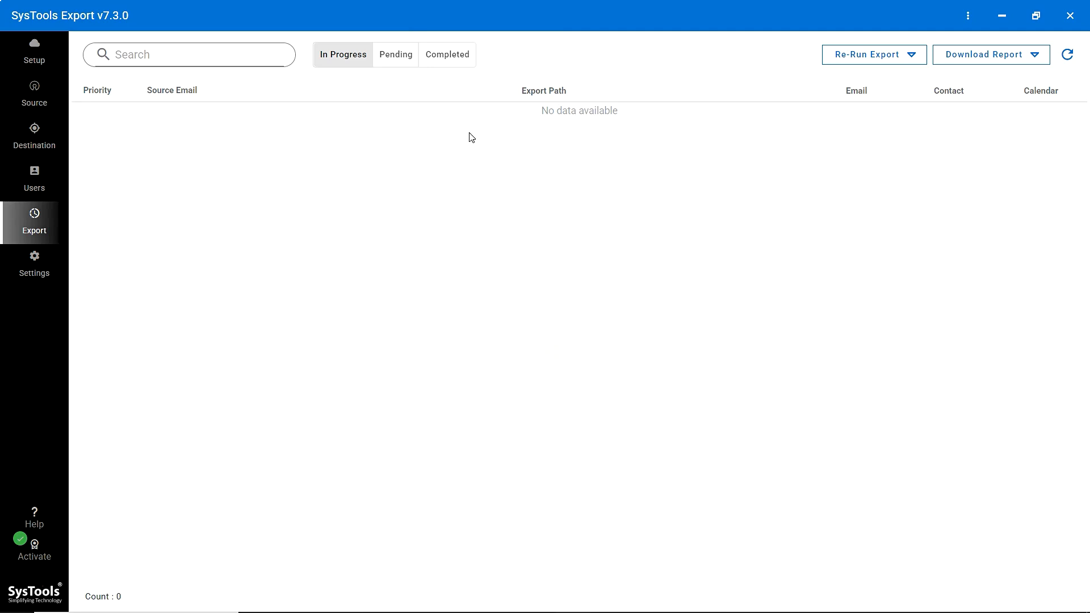
left_click(446, 57)
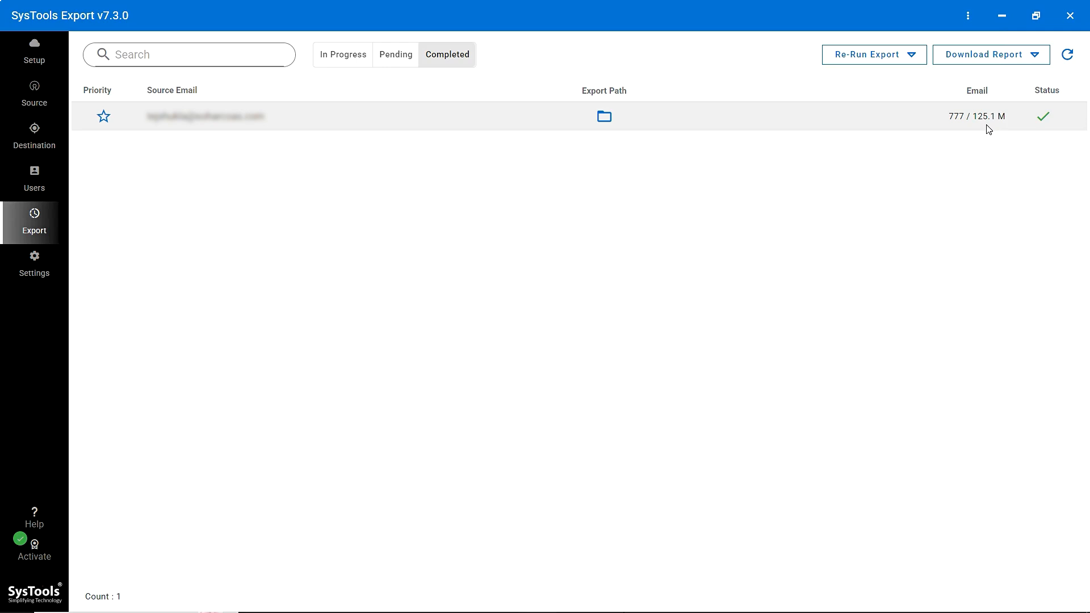
- Open the completed user's export path and go into the INBOX[1] folder inside Email
left_click(605, 120)
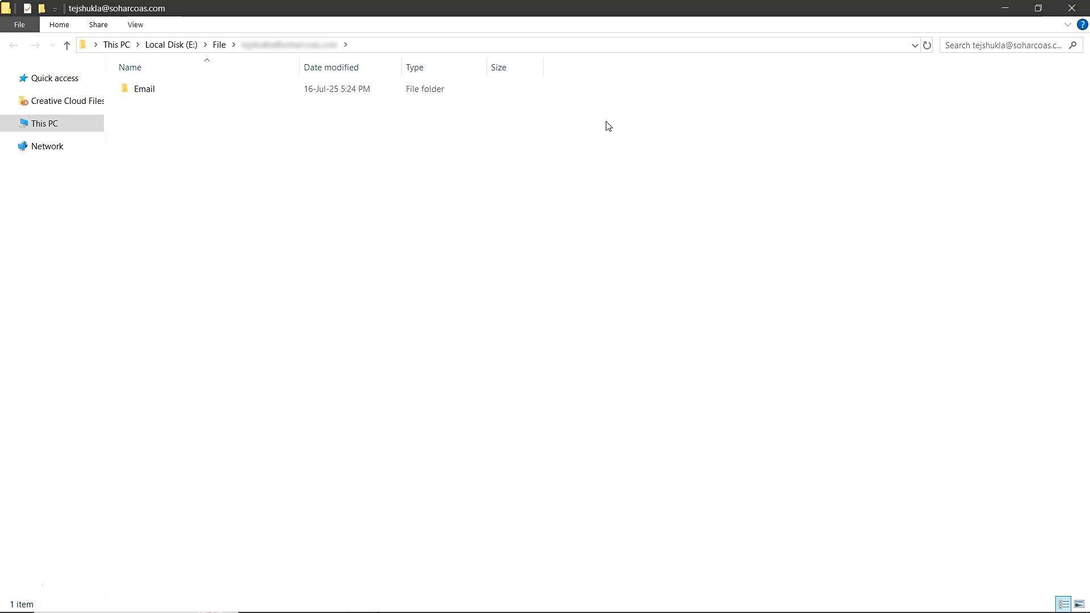
double_click(164, 92)
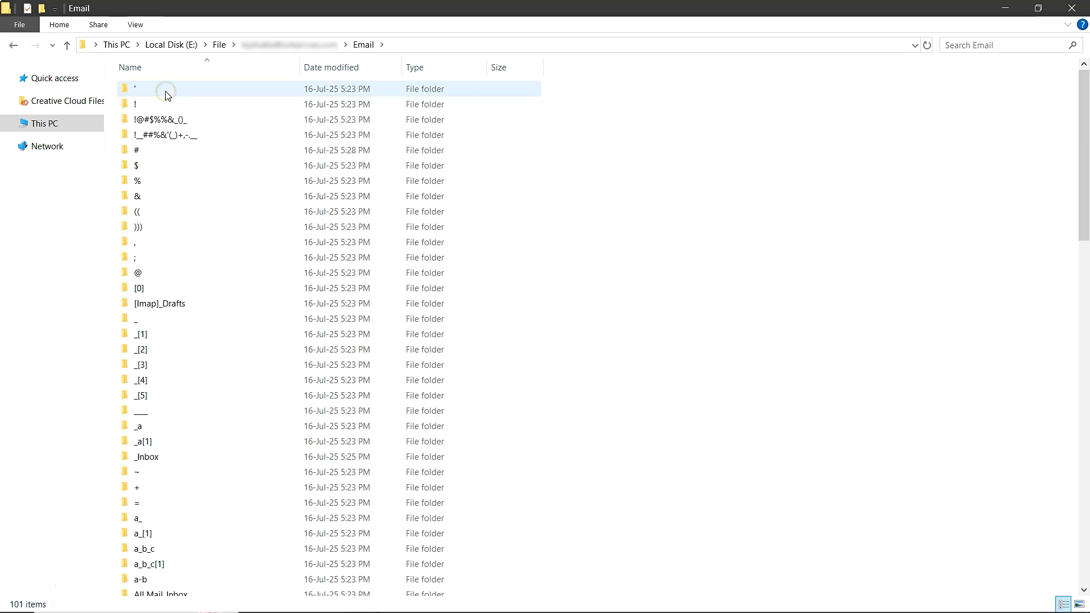
scroll(631, 283, "down", 20)
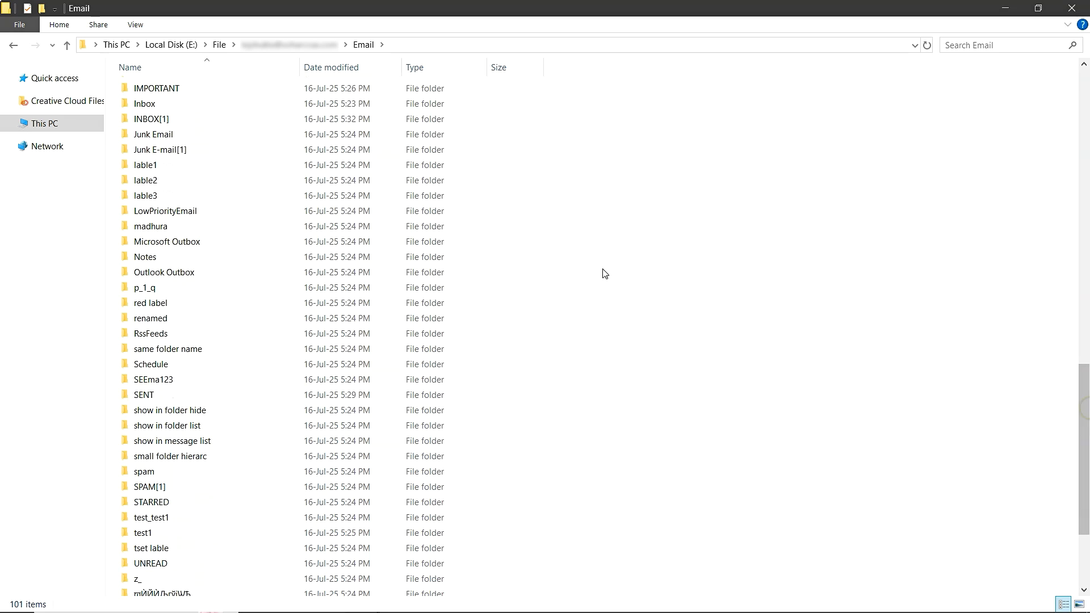
double_click(171, 119)
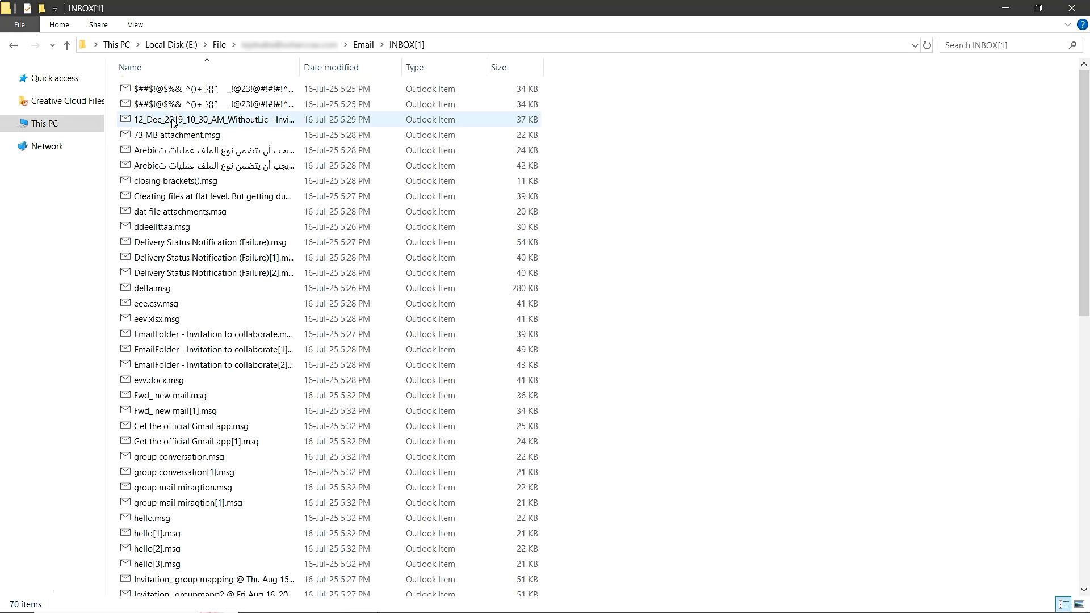
- Browse through the exported MSG files in the INBOX[1] folder
left_click(470, 139)
key("Down")
key("Down")
key("Down")
key("Down")
key("Down")
key("Down")
key("Down")
key("Down")
key("Down")
key("Down")
key("Down")
key("Down")
key("Down")
key("Down")
key("Down")
key("Down")
key("Down")
key("Down")
key("Down")
key("Down")
key("Down")
key("Down")
key("Down")
key("Down")
key("Down")
key("Down")
key("Down")
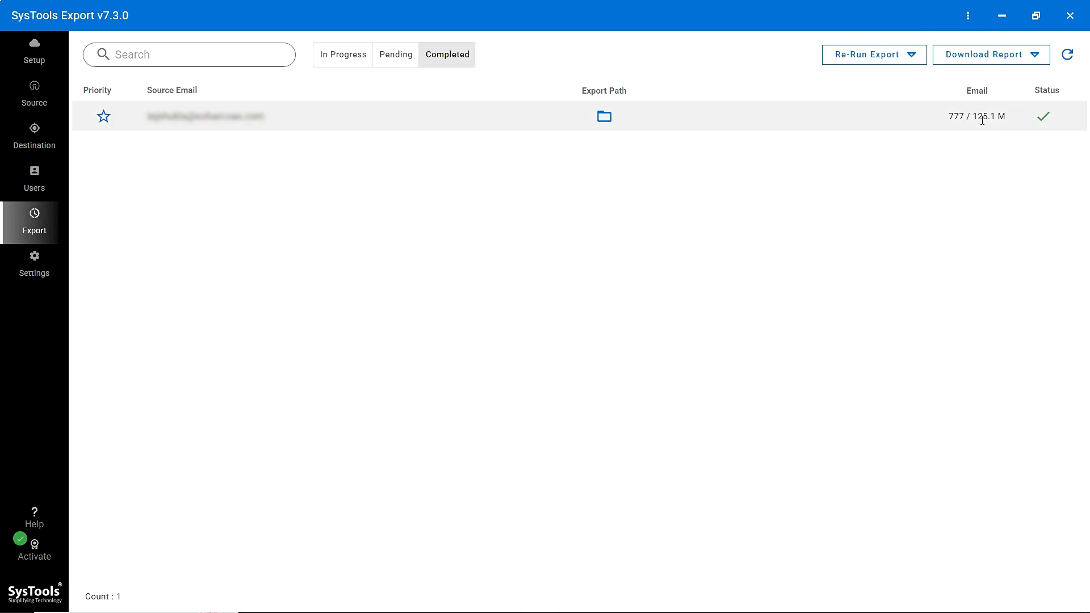
- Switch back to SysTools Export and examine the available re-run export options without starting one
left_click(912, 57)
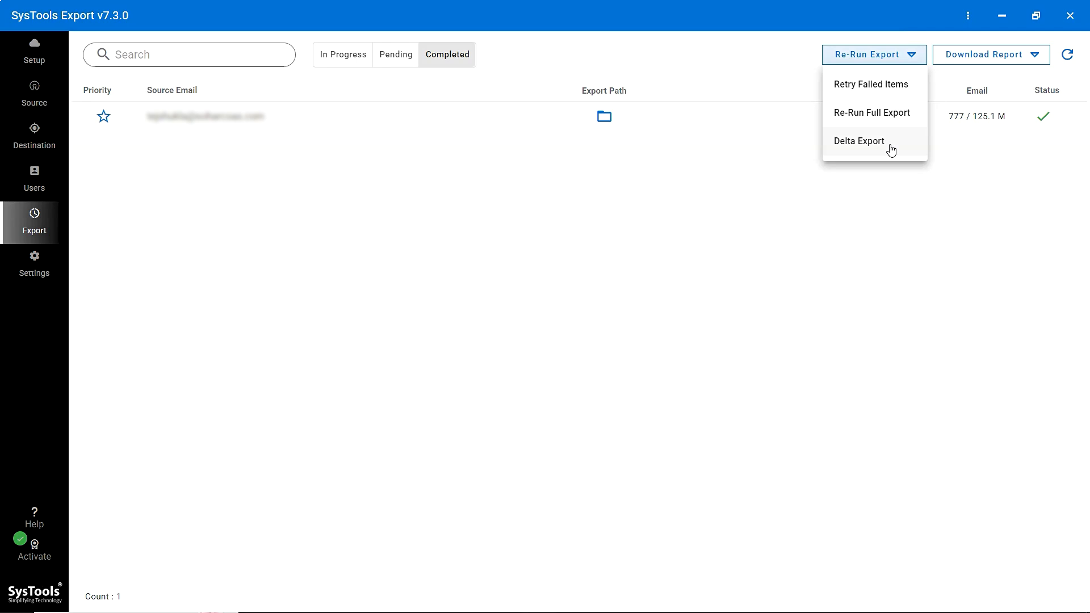
left_click(852, 228)
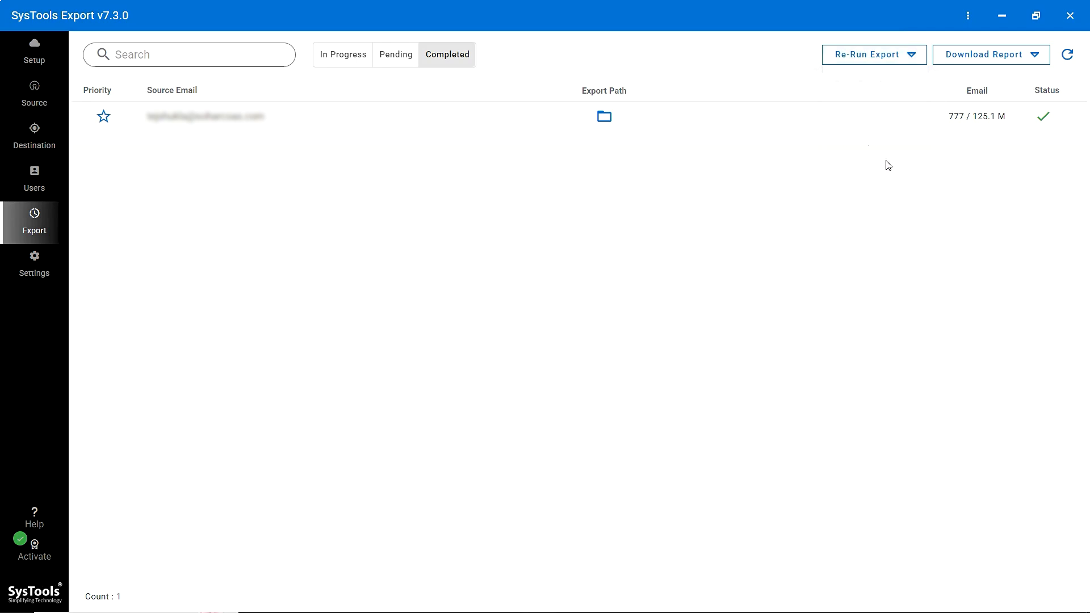
- Download the export summary report to E:\Files as Export-Summary-Report-7_14_2025 1_35_23 PM.csv
left_click(1032, 57)
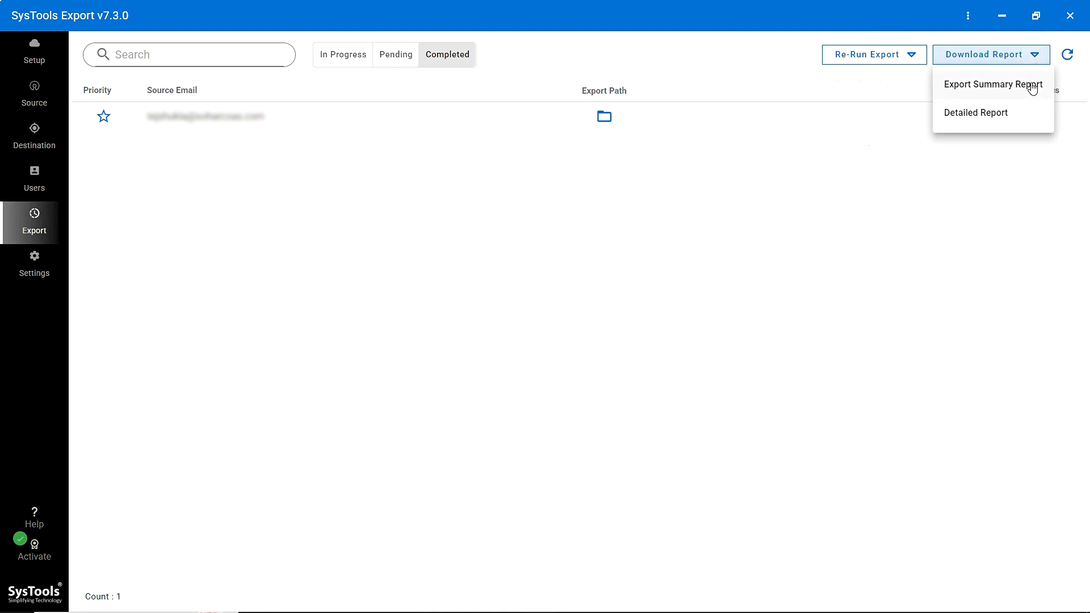
left_click(1032, 86)
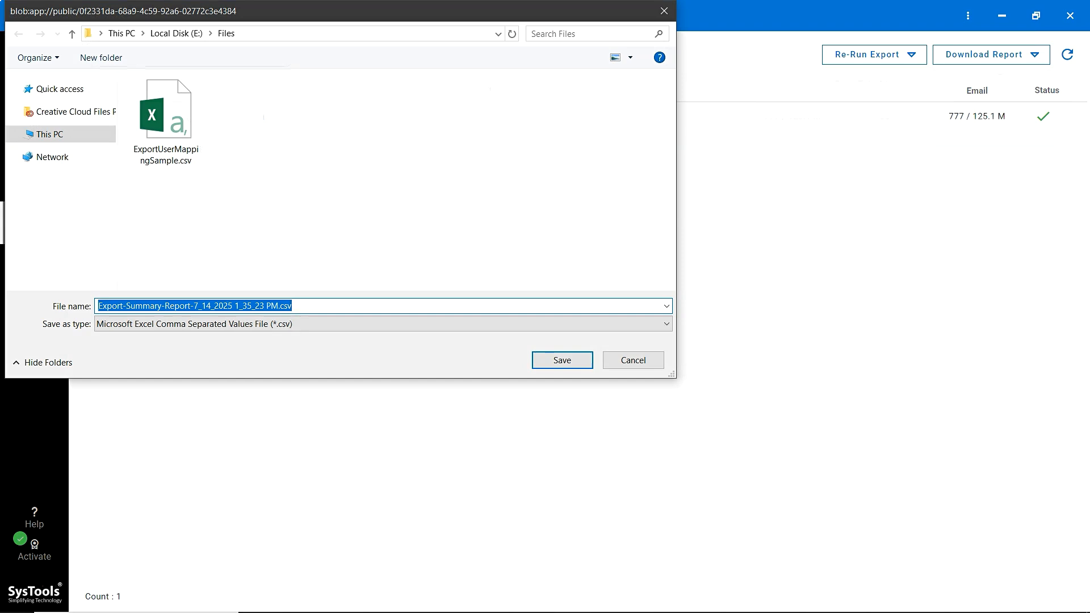
left_click(575, 359)
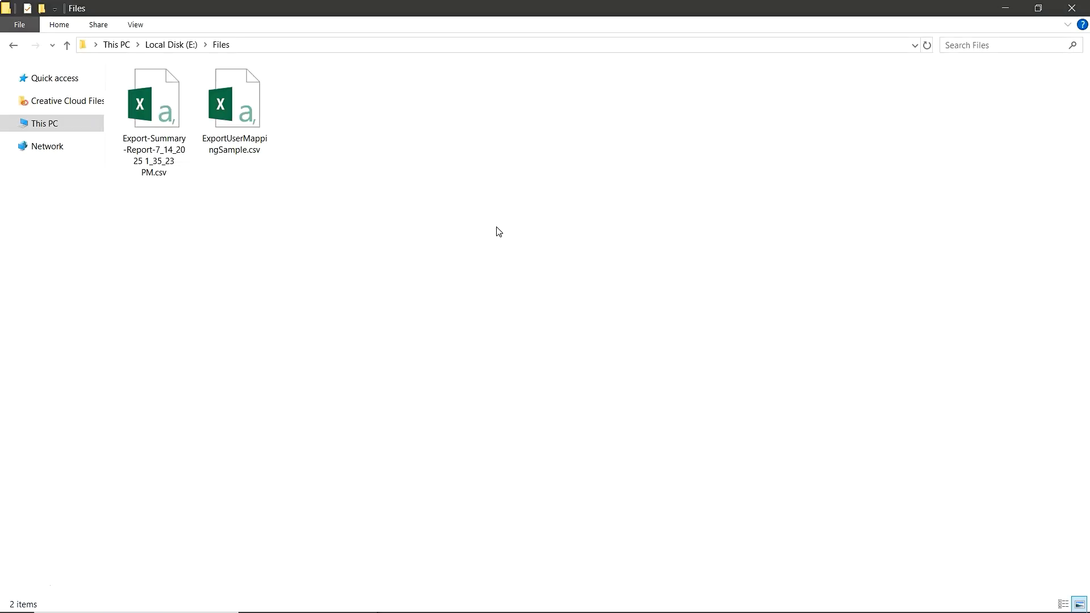
- Open Export-Summary-Report-7_14_2025 1_35_23 PM.csv from E:\Files and review the export summary
double_click(155, 118)
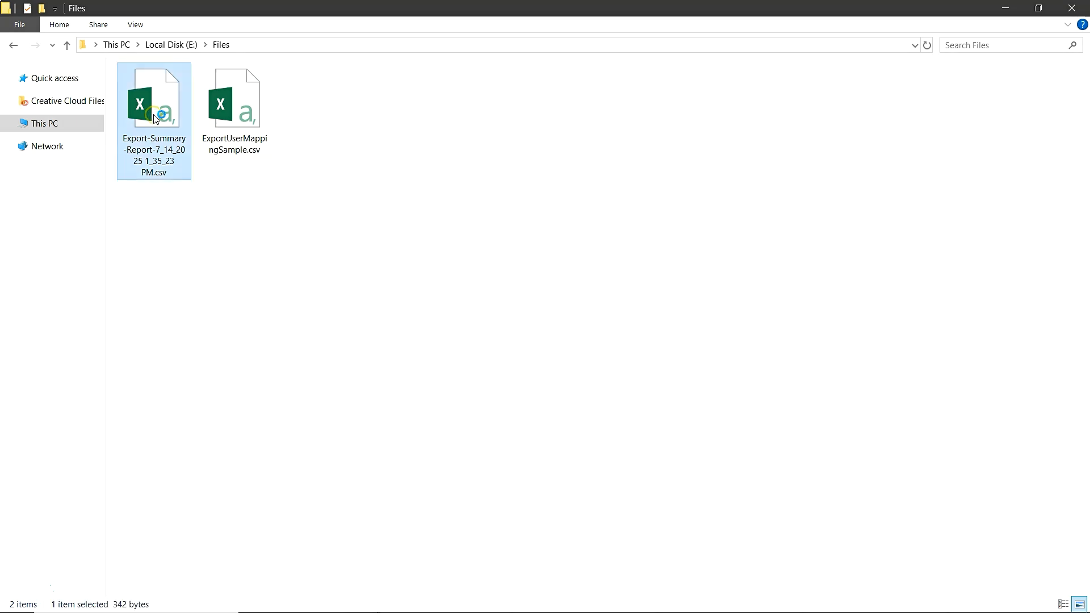
left_click(419, 237)
scroll(419, 238, "up", 3)
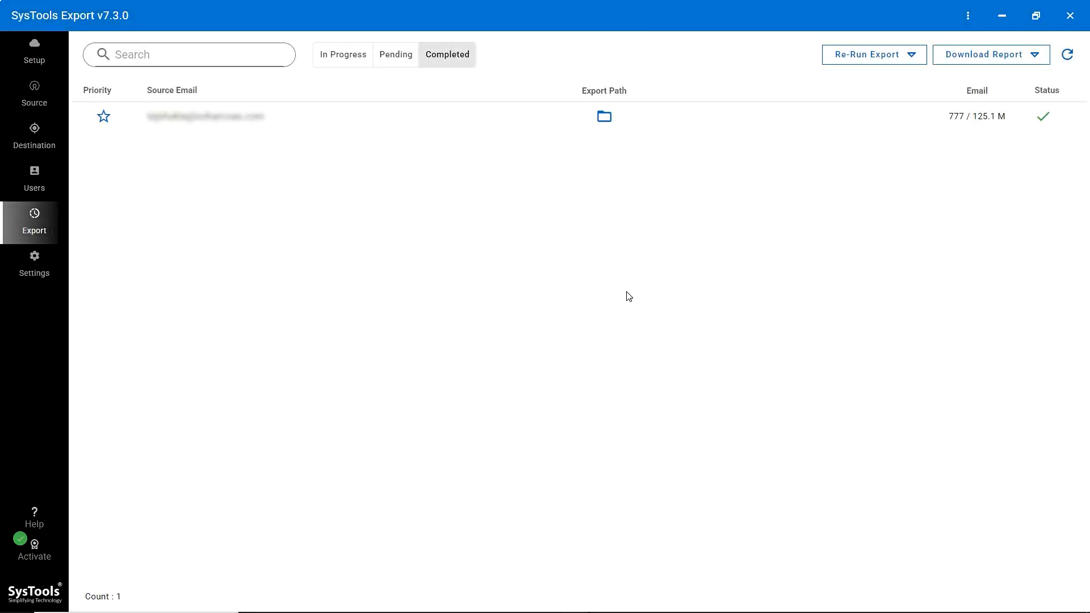
left_click(1033, 55)
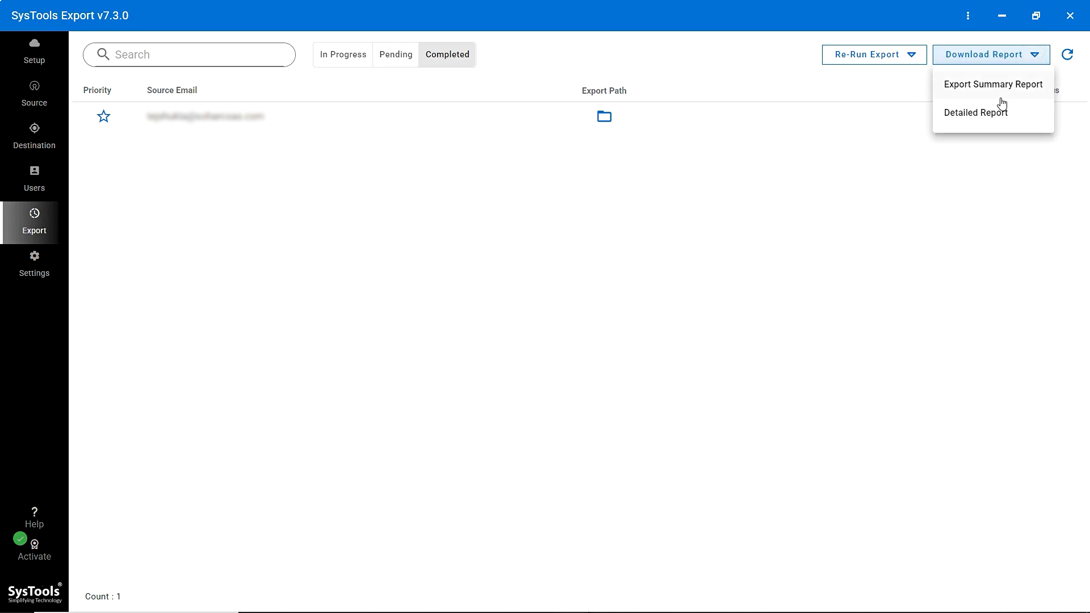
left_click(992, 114)
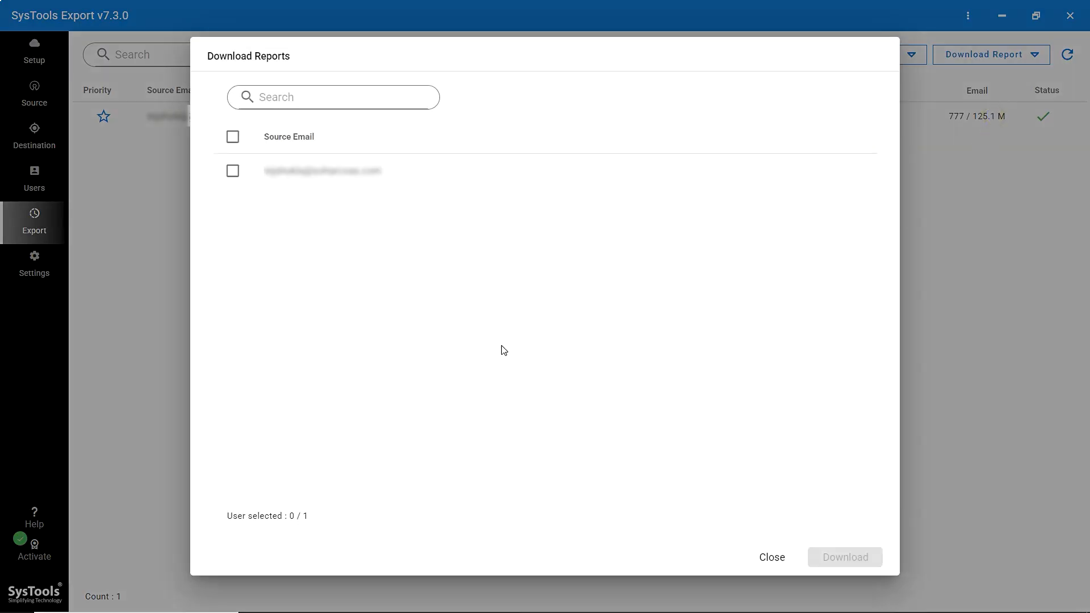
left_click(227, 173)
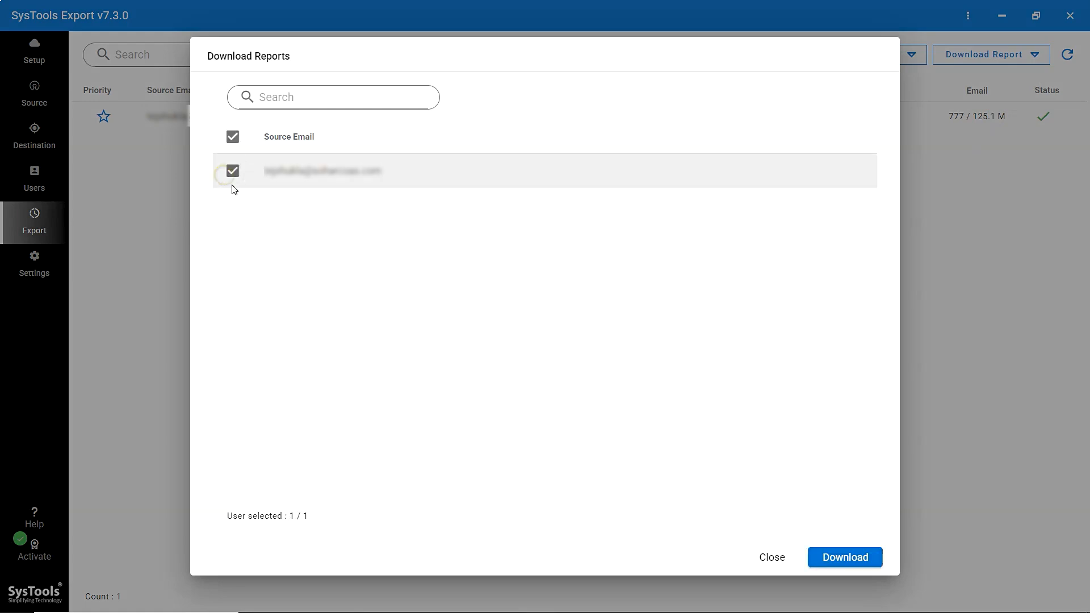
left_click(846, 557)
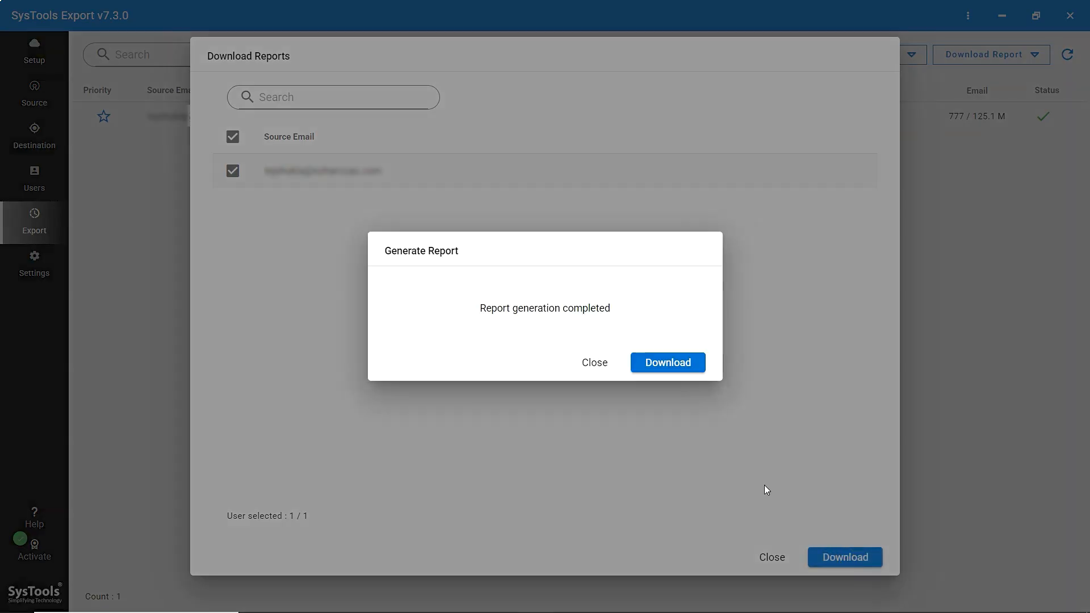
left_click(653, 366)
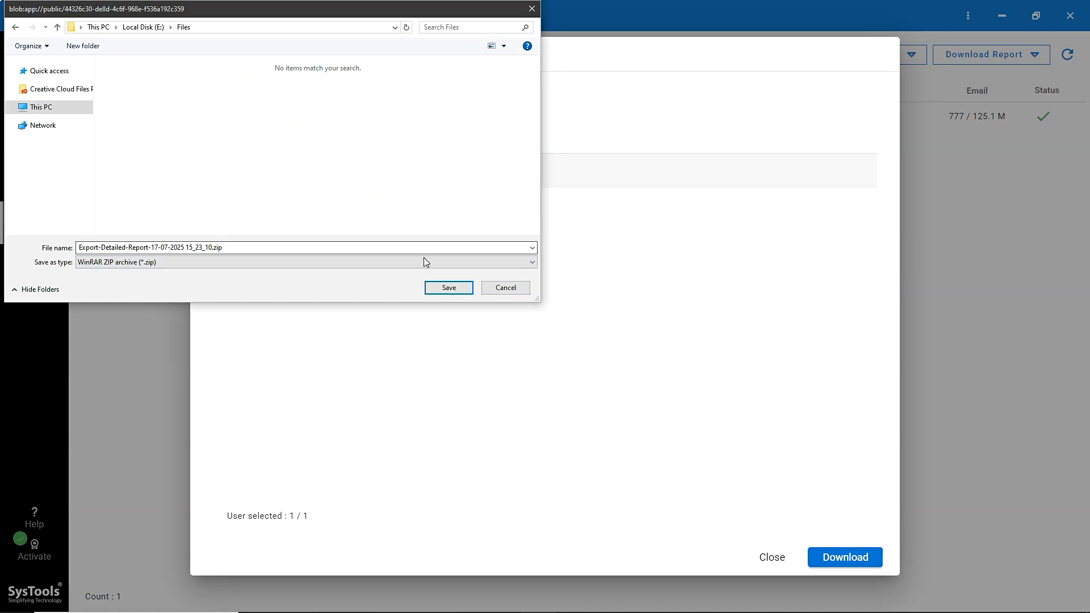
left_click(448, 290)
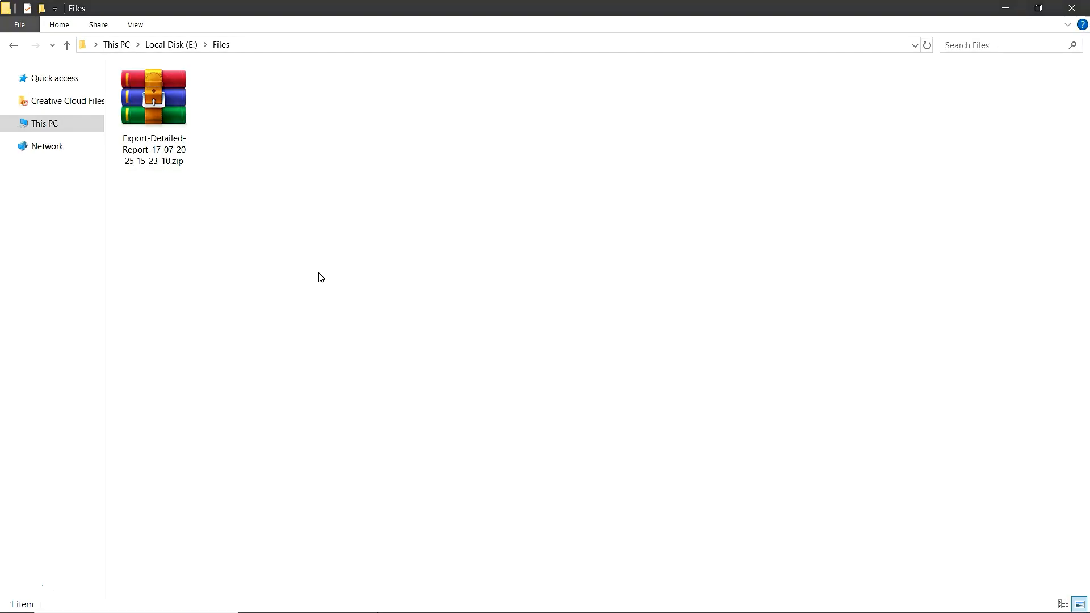
left_click(181, 131)
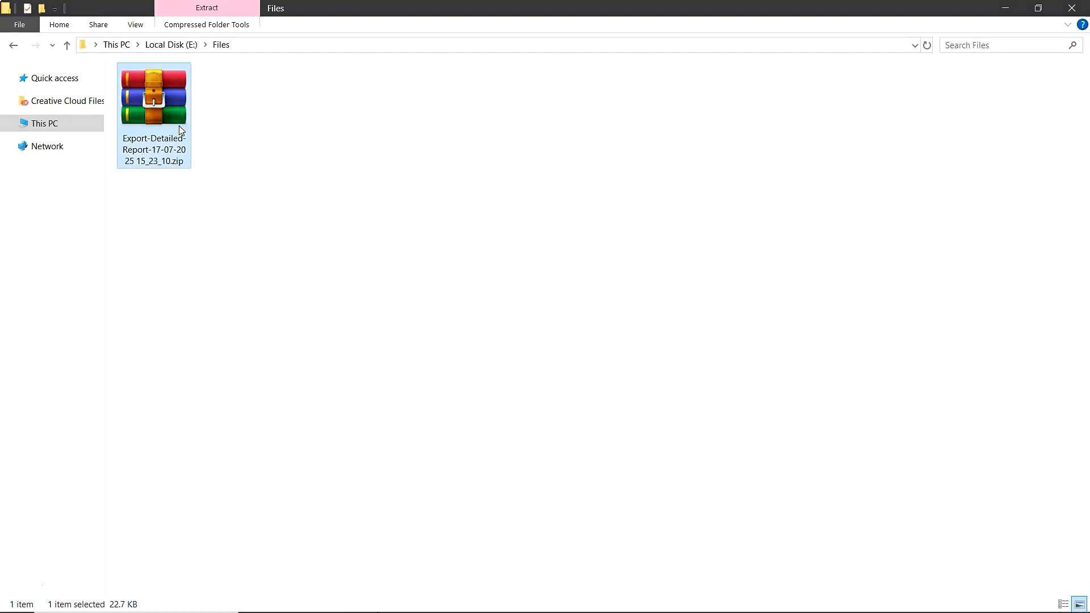
right_click(181, 131)
left_click(222, 214)
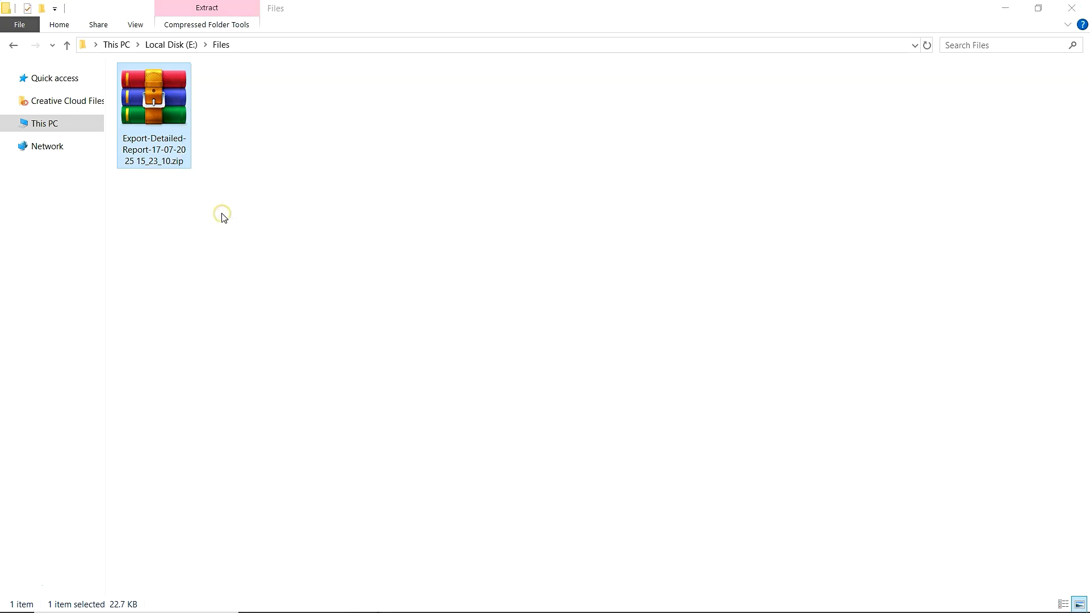
- Open Email-Detailed-Summary-Report.csv from the extracted user folder and review the per-email export details
double_click(221, 136)
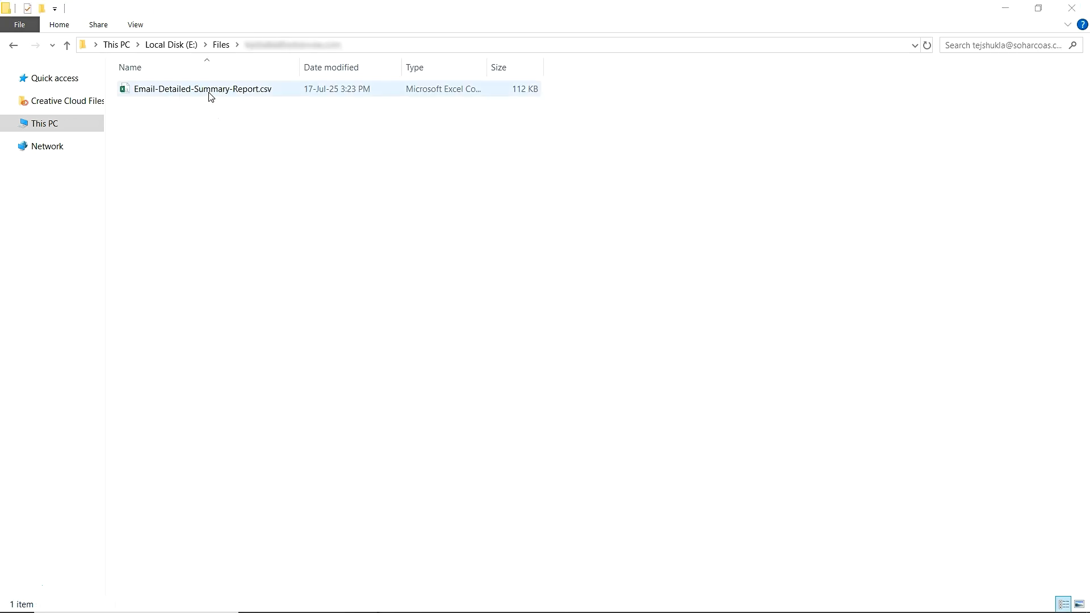
double_click(208, 91)
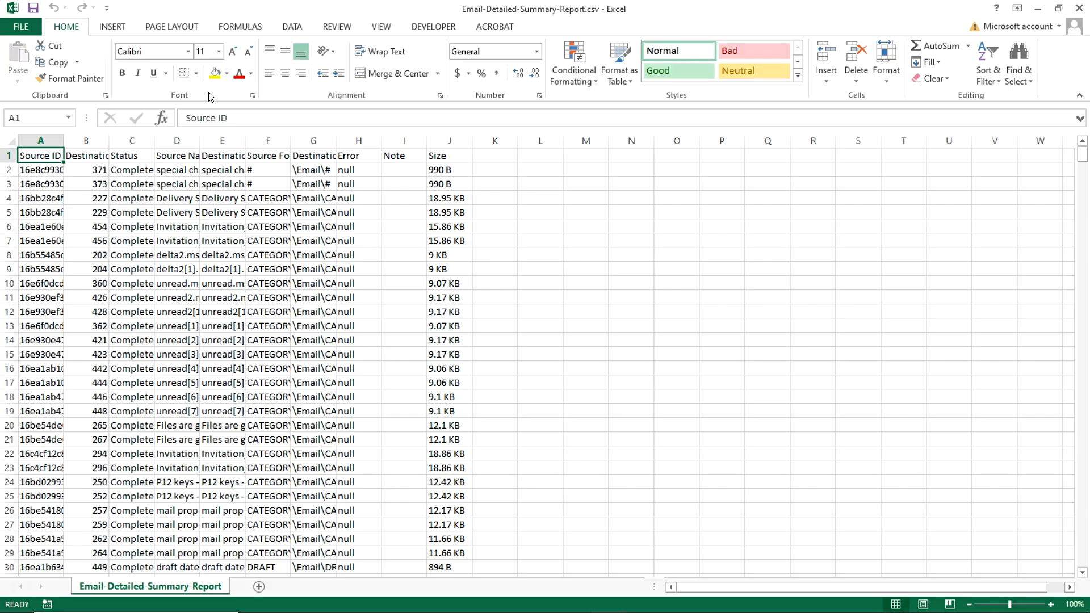
left_click(548, 285)
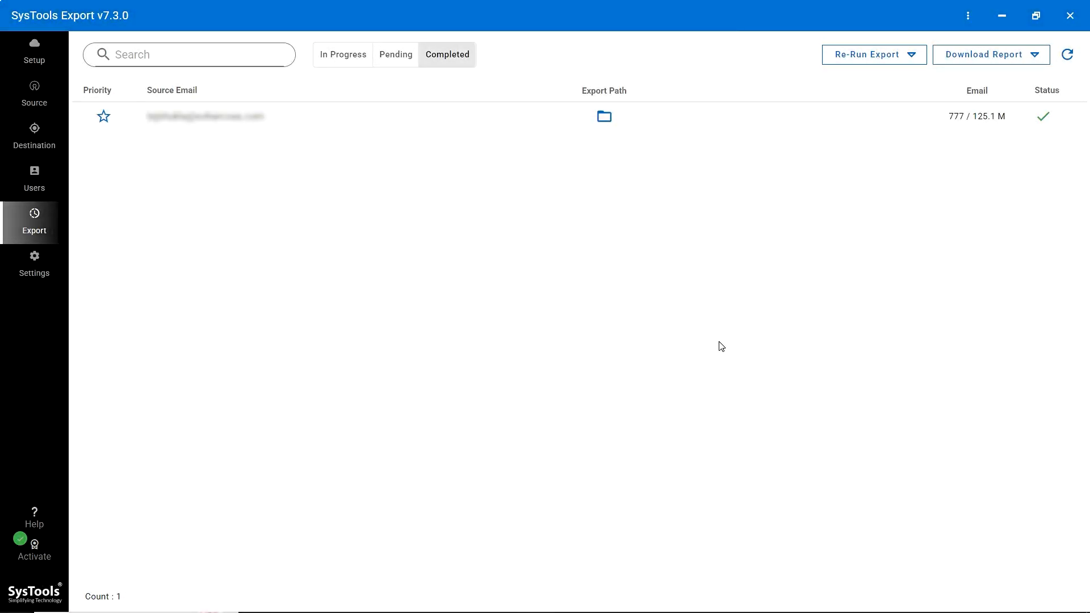
- In SysTools Export, look through the help topics and the additional help and support options without choosing a support option
left_click(34, 517)
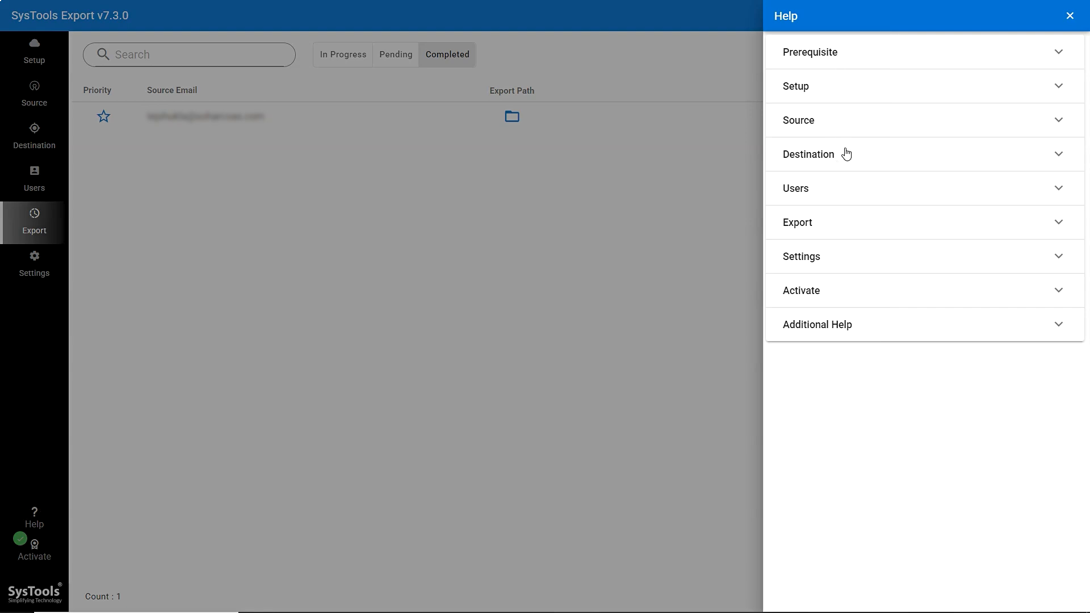
left_click(830, 260)
left_click(535, 364)
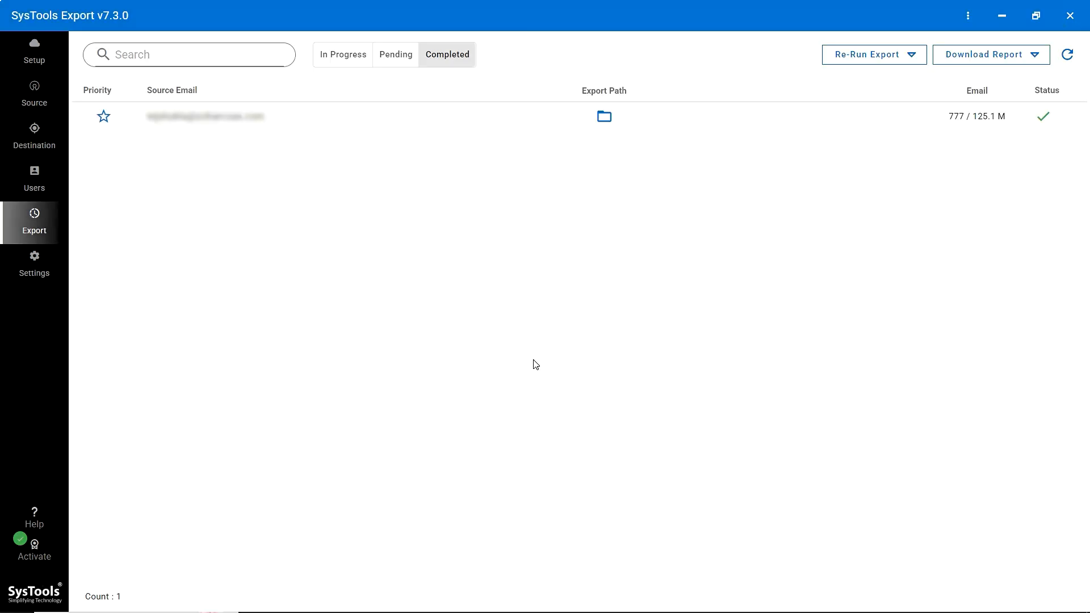
left_click(968, 19)
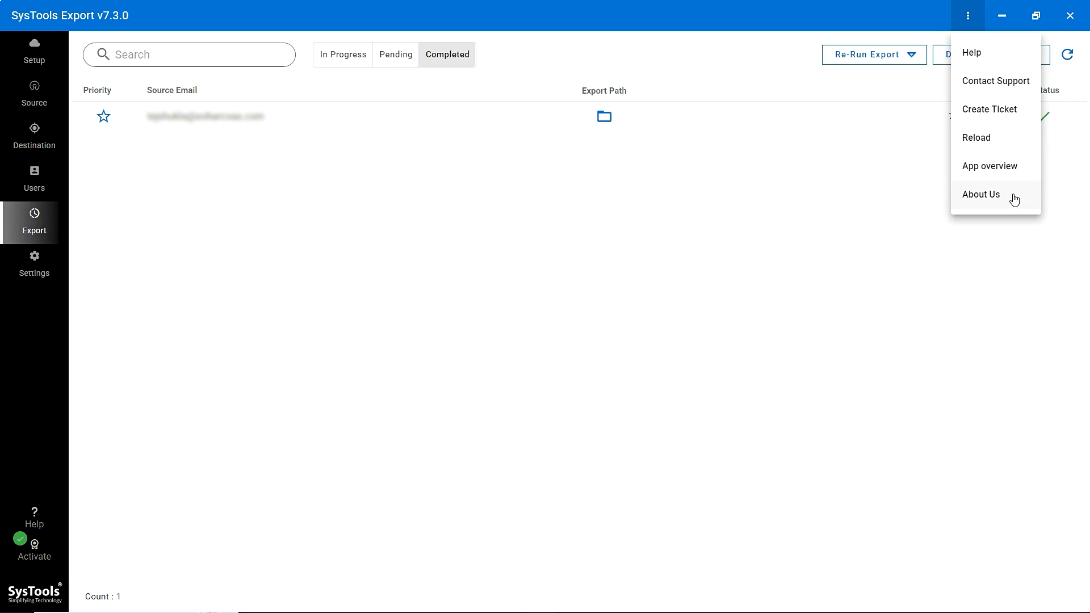
left_click(706, 276)
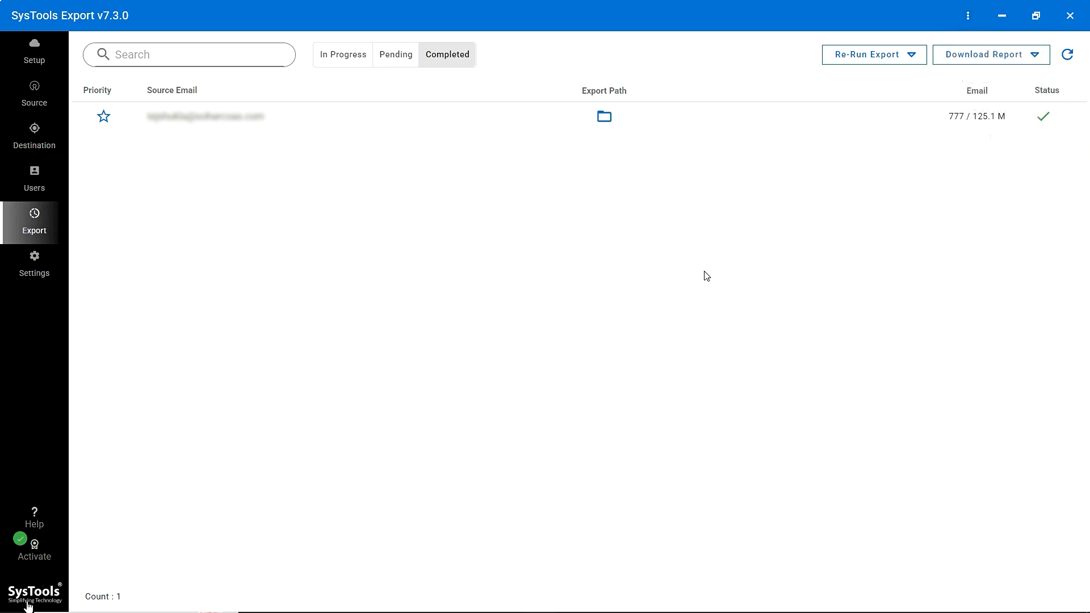